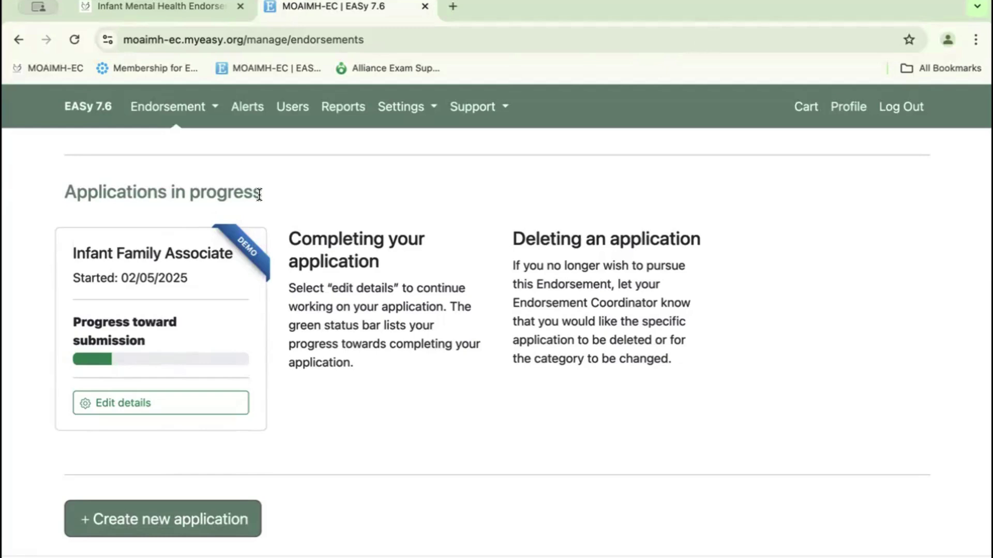
# Open the in-progress Infant Family Associate demo application for editing and view its applicant details.
pyautogui.click(107, 405)
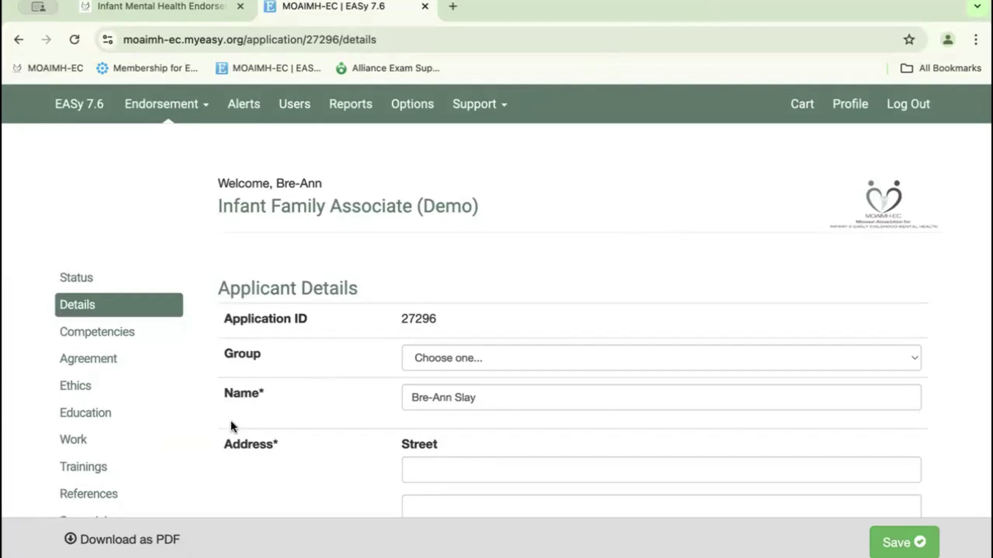
pyautogui.scroll(-1, 235, 433)
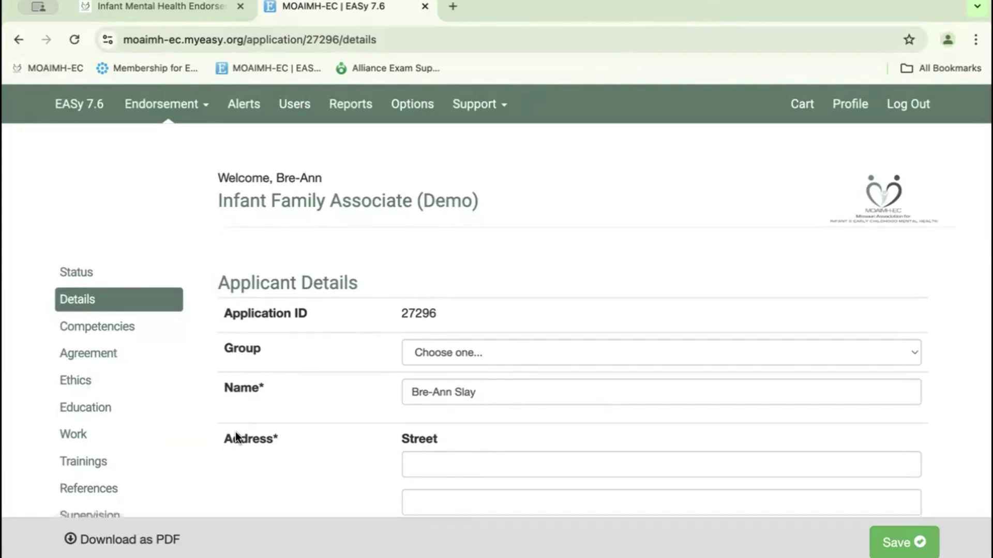
pyautogui.scroll(-1, 235, 435)
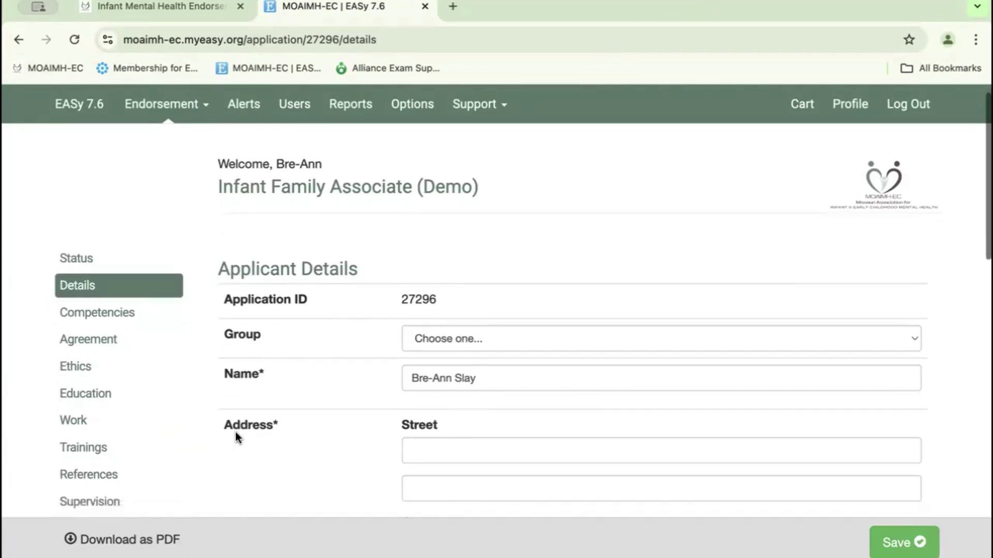
# Open the application's Competencies section and examine the self-study instructions and the grid of trainings and education.
pyautogui.click(117, 313)
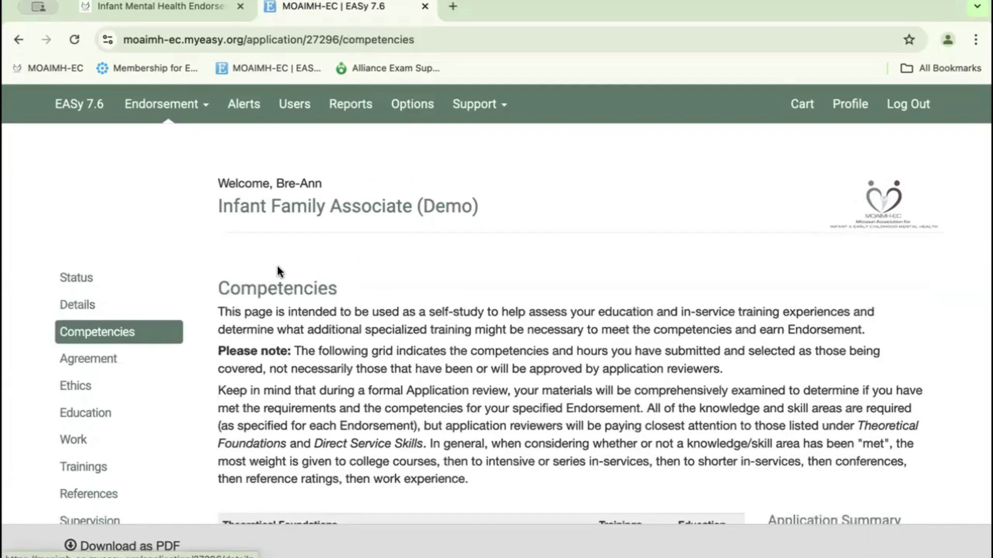
pyautogui.scroll(-2, 277, 266)
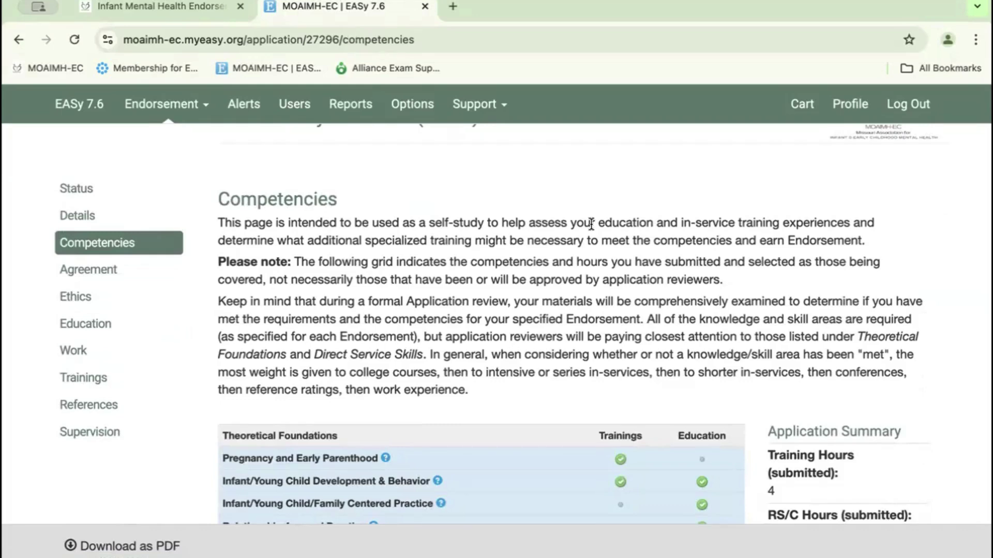
pyautogui.scroll(-3, 591, 223)
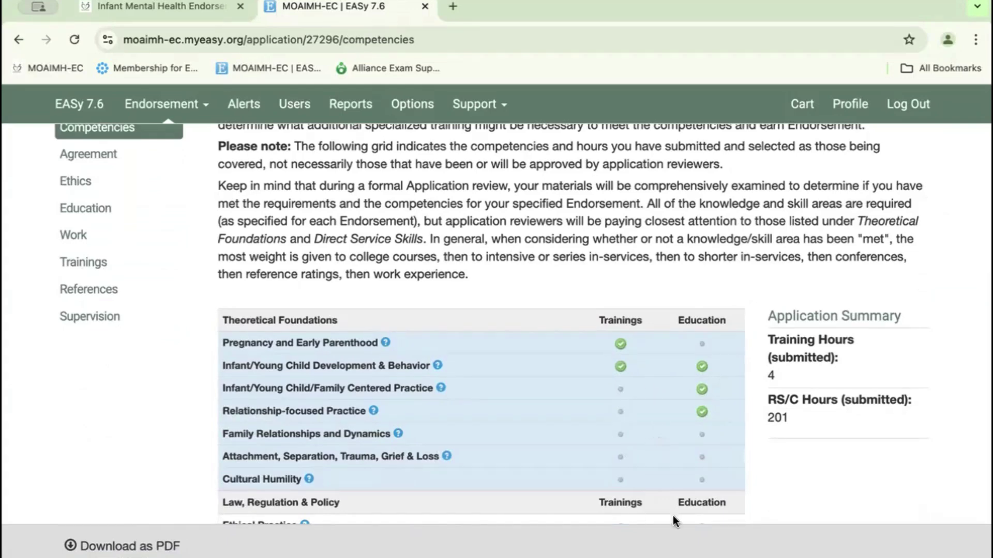
pyautogui.scroll(-1, 666, 485)
pyautogui.scroll(4, 666, 485)
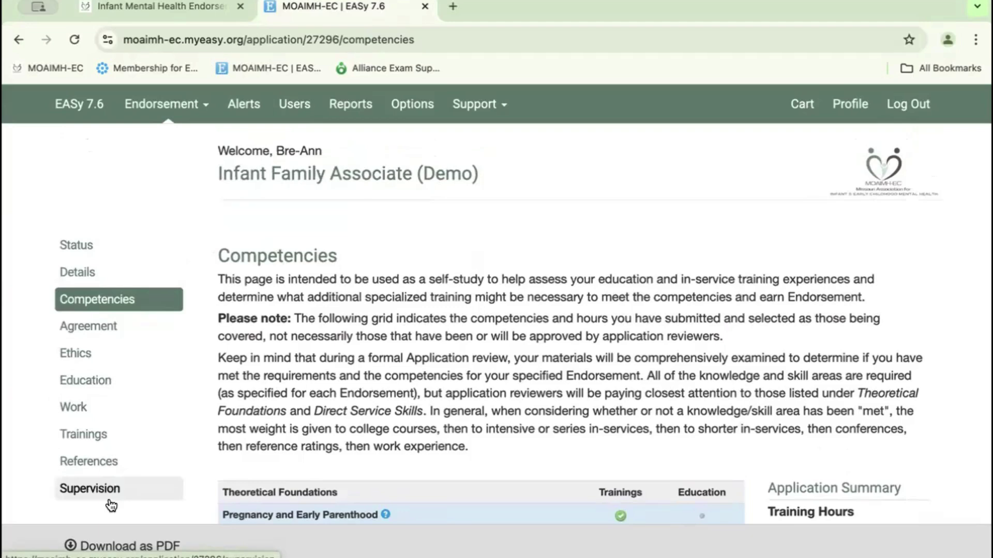
# Open the Endorsement Agreement section and read through its terms down to the agreement checkbox.
pyautogui.scroll(-1, 111, 505)
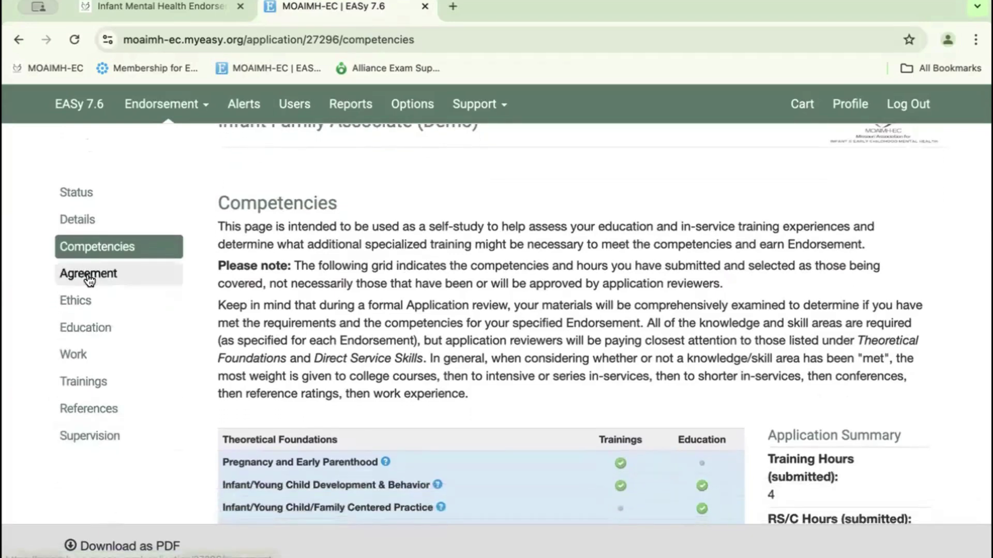
pyautogui.click(89, 279)
pyautogui.scroll(-3, 350, 321)
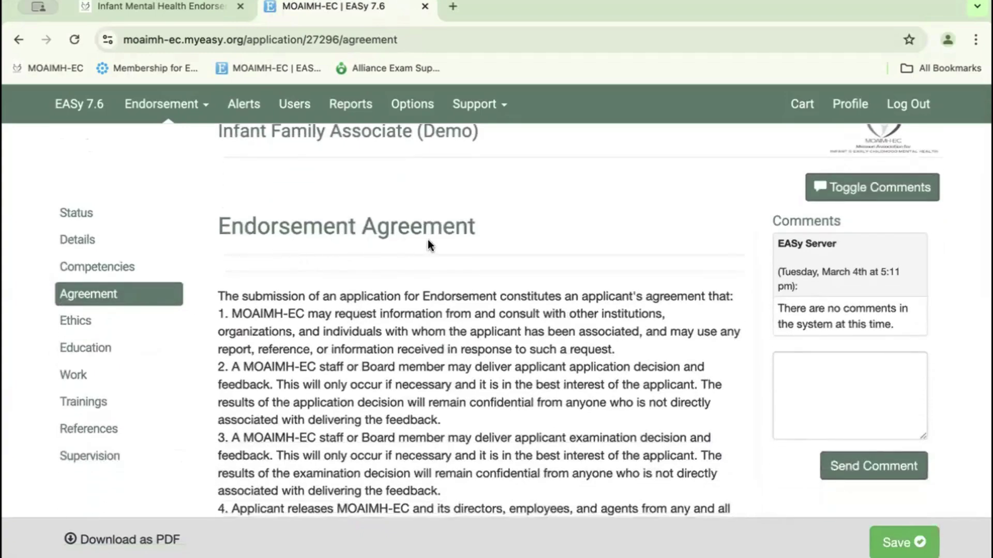
pyautogui.scroll(-12, 427, 240)
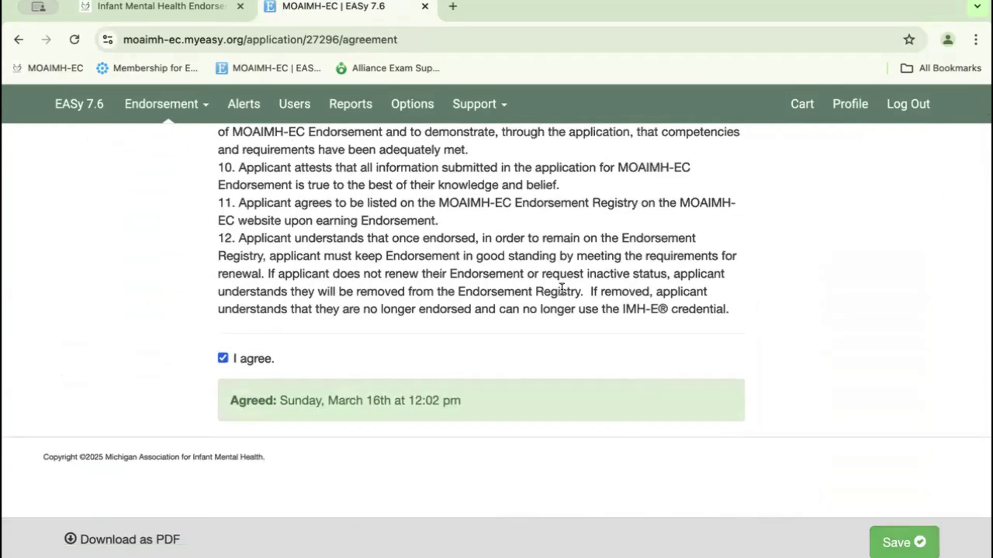
# Open the Code of Ethics section and review each value with its initial checkbox through to the final agreement.
pyautogui.scroll(12, 565, 302)
pyautogui.click(75, 397)
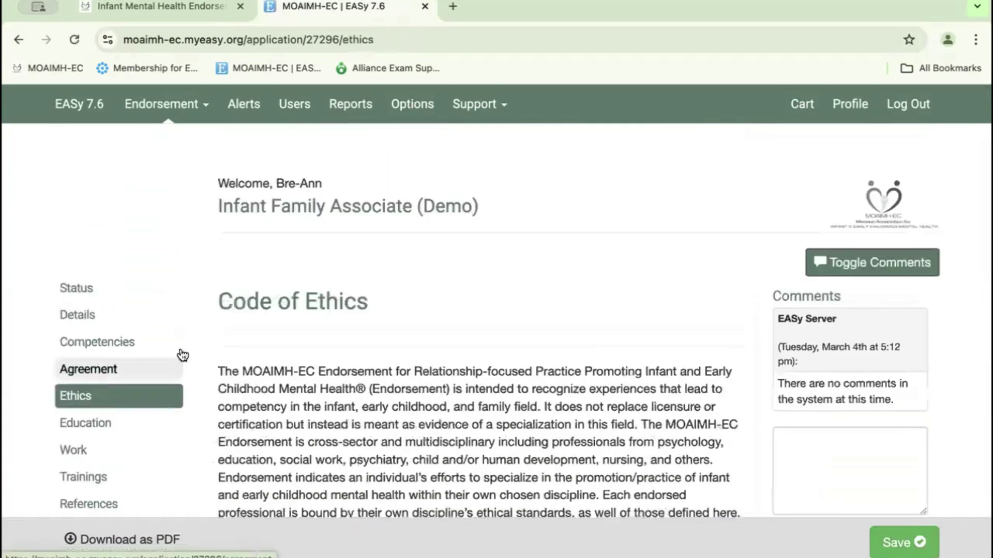
pyautogui.scroll(-8, 300, 350)
pyautogui.scroll(-3, 300, 350)
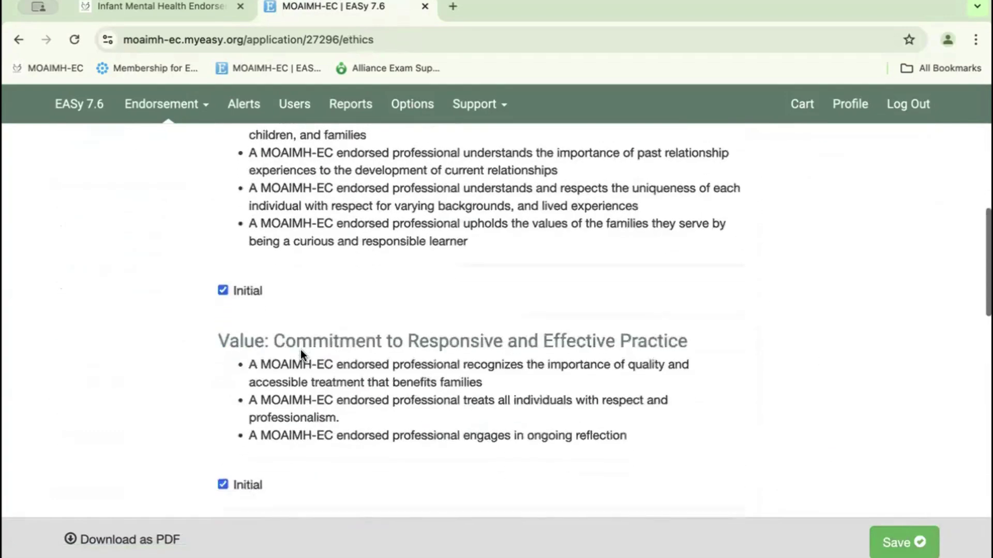
pyautogui.scroll(-2, 235, 395)
pyautogui.scroll(-3, 234, 382)
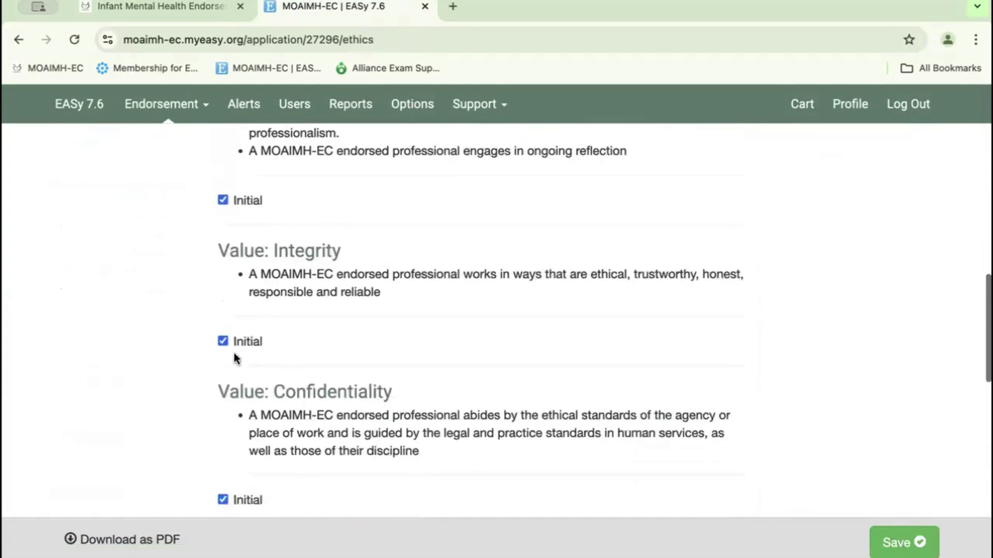
pyautogui.scroll(-6, 233, 435)
pyautogui.scroll(-9, 234, 438)
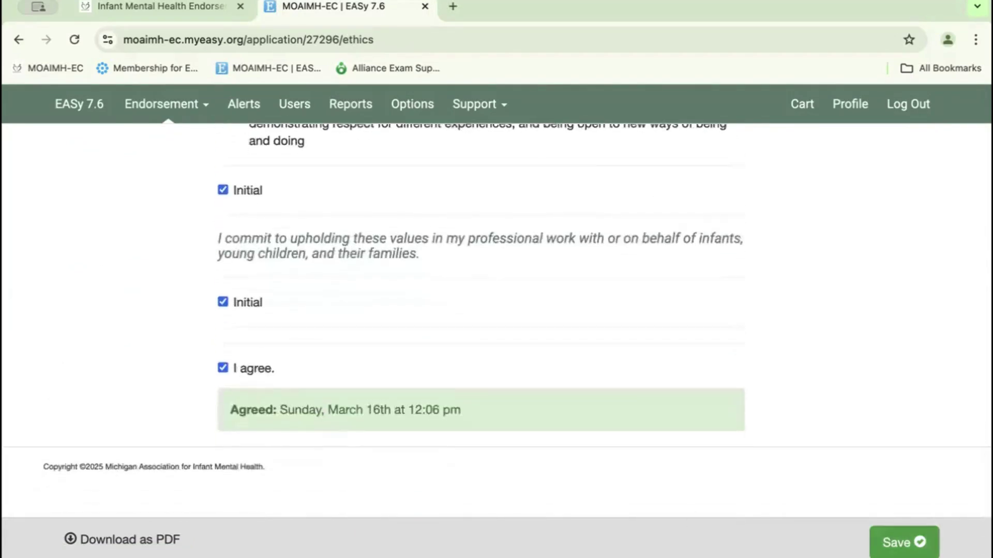
pyautogui.scroll(2, 632, 431)
pyautogui.scroll(15, 631, 431)
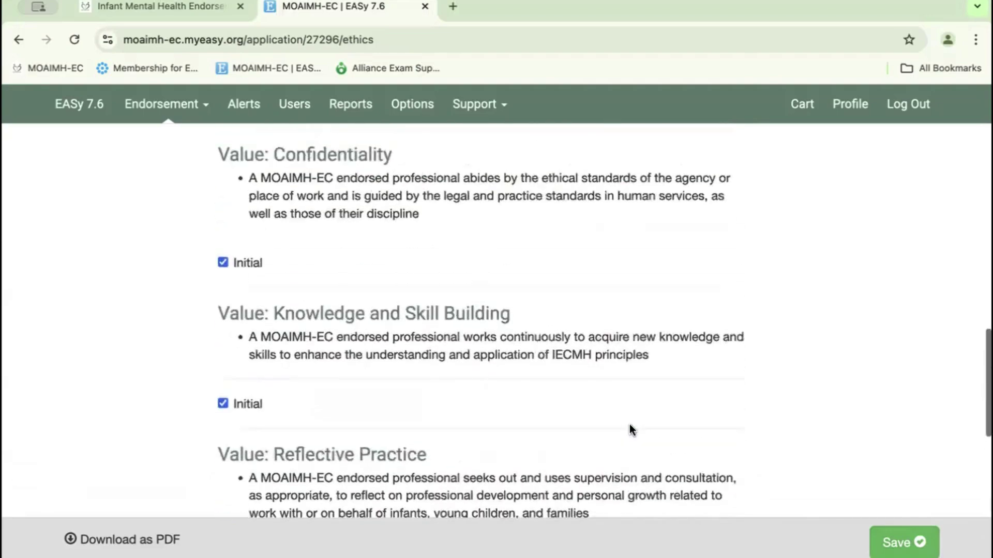
pyautogui.scroll(3, 629, 424)
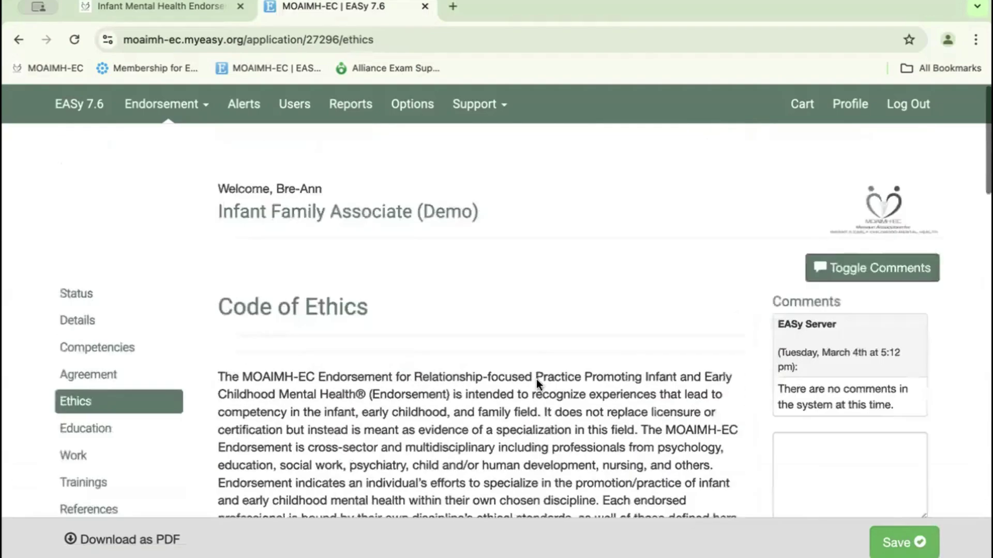
# Highlight "child and/or human development, nursing" in the Code of Ethics introduction, then place the cursor in the comment box.
pyautogui.scroll(-4, 536, 379)
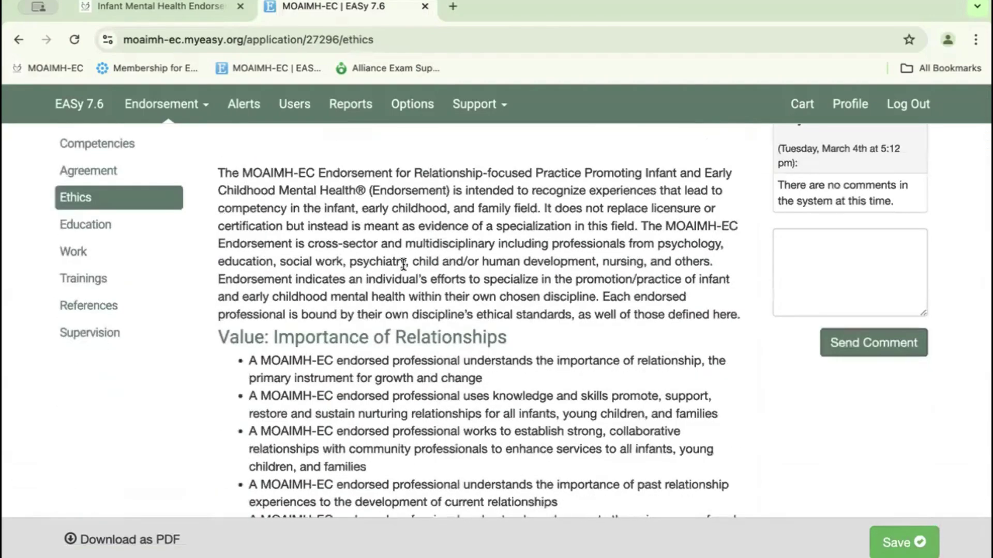
pyautogui.moveTo(412, 262); pyautogui.dragTo(643, 262)
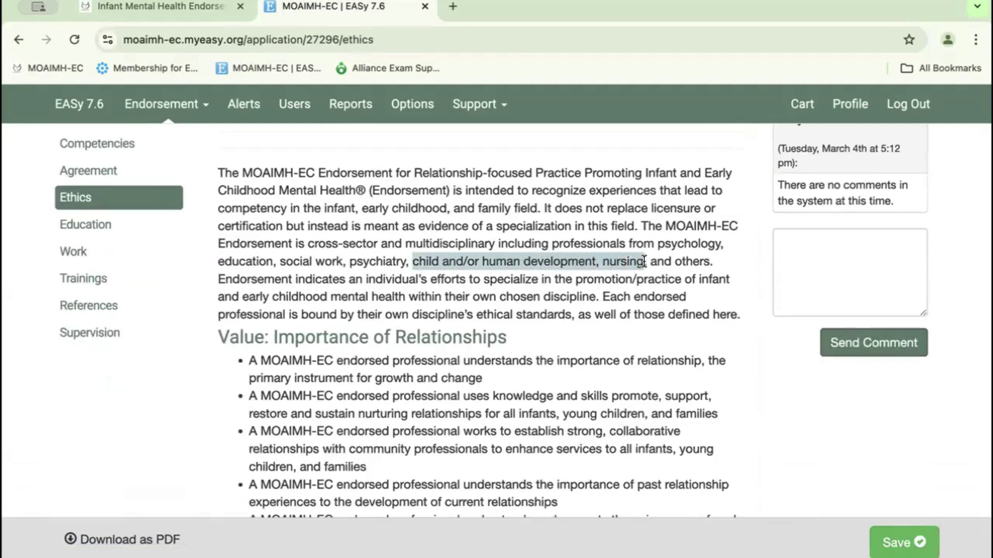
pyautogui.click(623, 263)
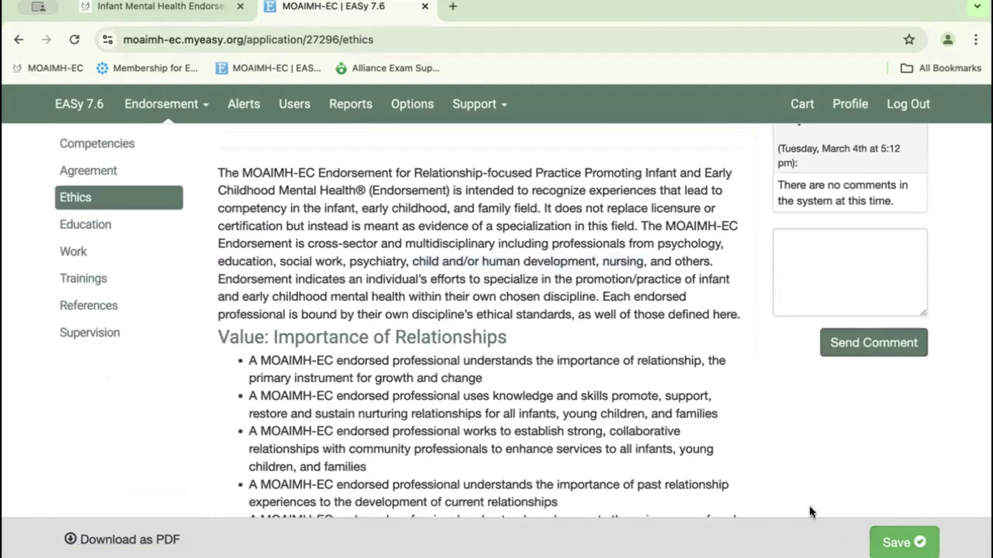
pyautogui.scroll(2, 690, 399)
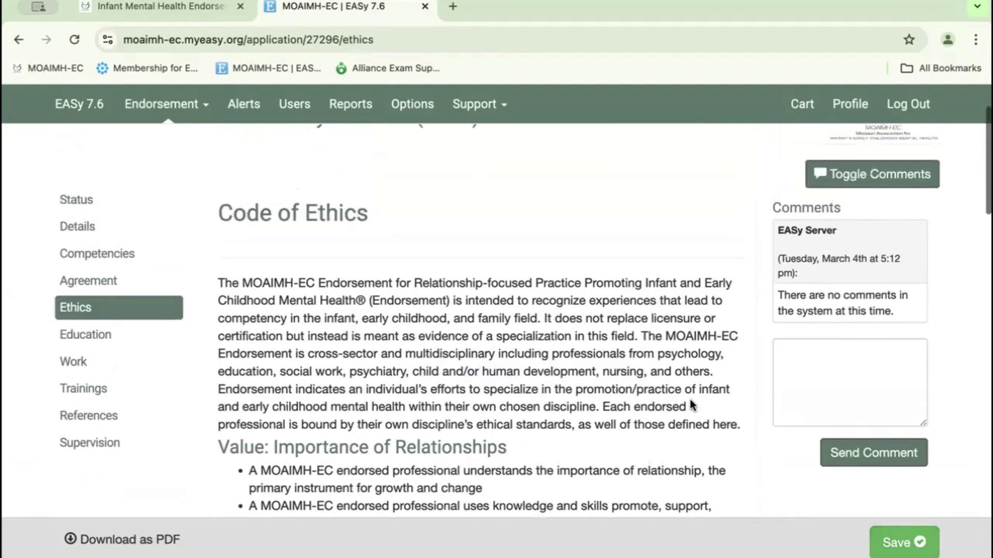
pyautogui.click(814, 371)
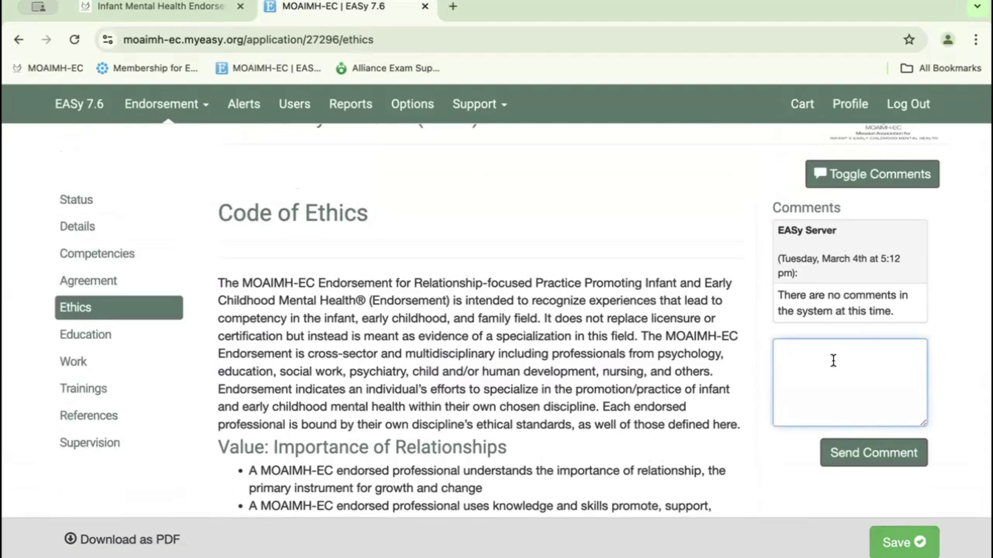
# Open the Education section and highlight the Infant Family Associate title and the degree, CDA or work experience requirements.
pyautogui.scroll(-1, 637, 342)
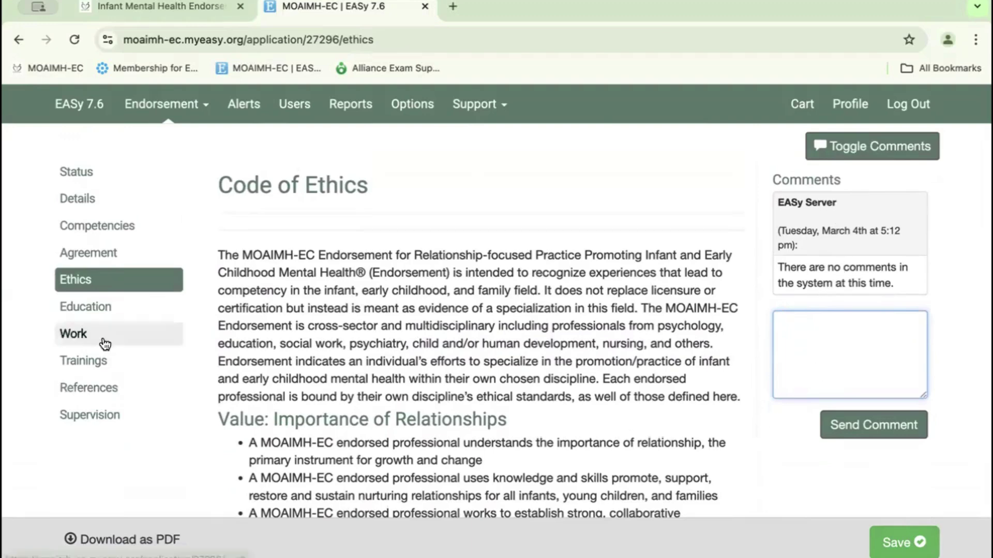
pyautogui.click(104, 313)
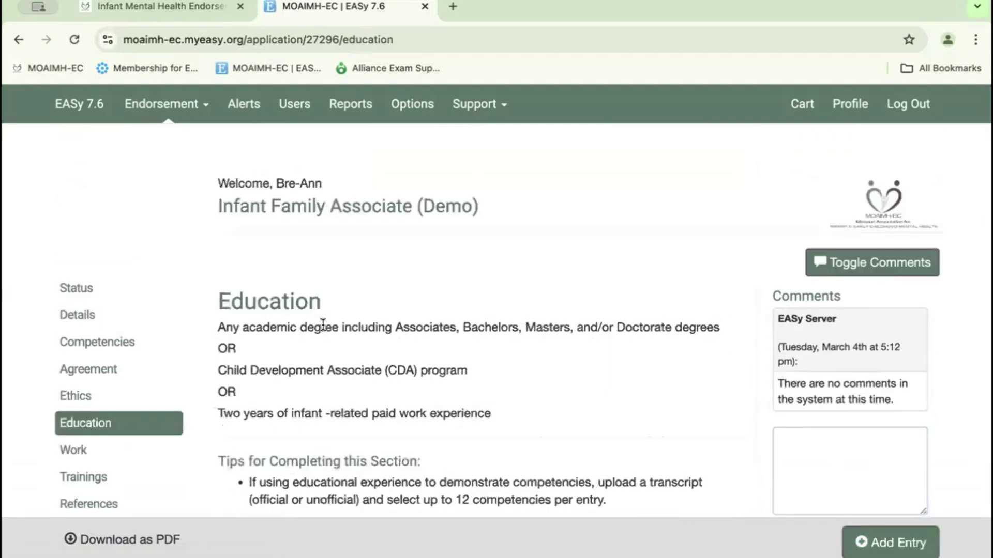
pyautogui.scroll(-3, 323, 324)
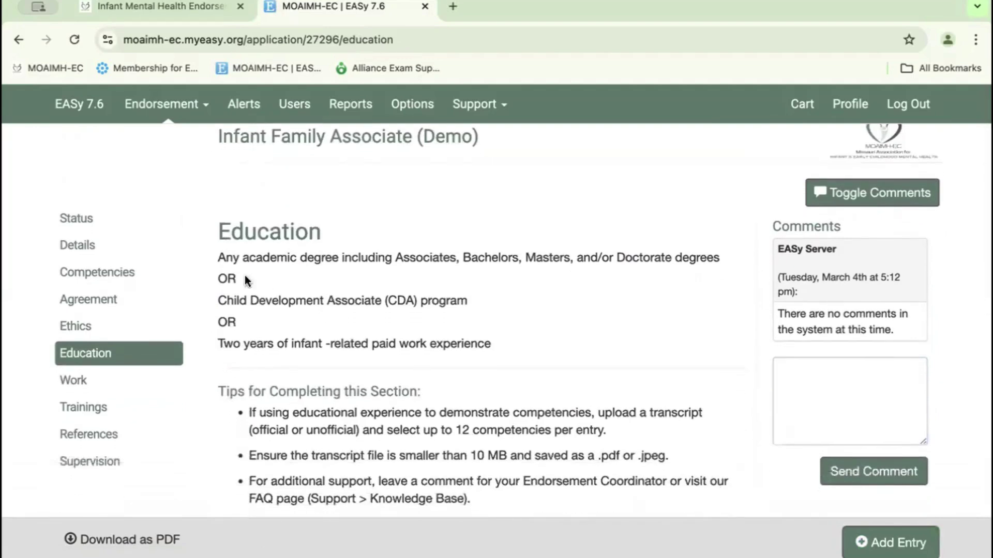
pyautogui.scroll(2, 217, 254)
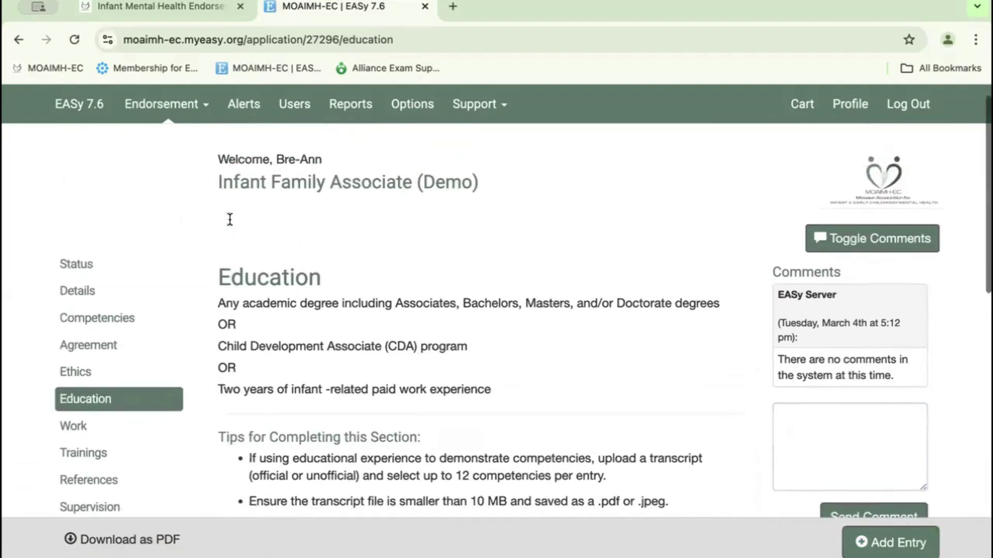
pyautogui.moveTo(216, 185); pyautogui.dragTo(510, 195)
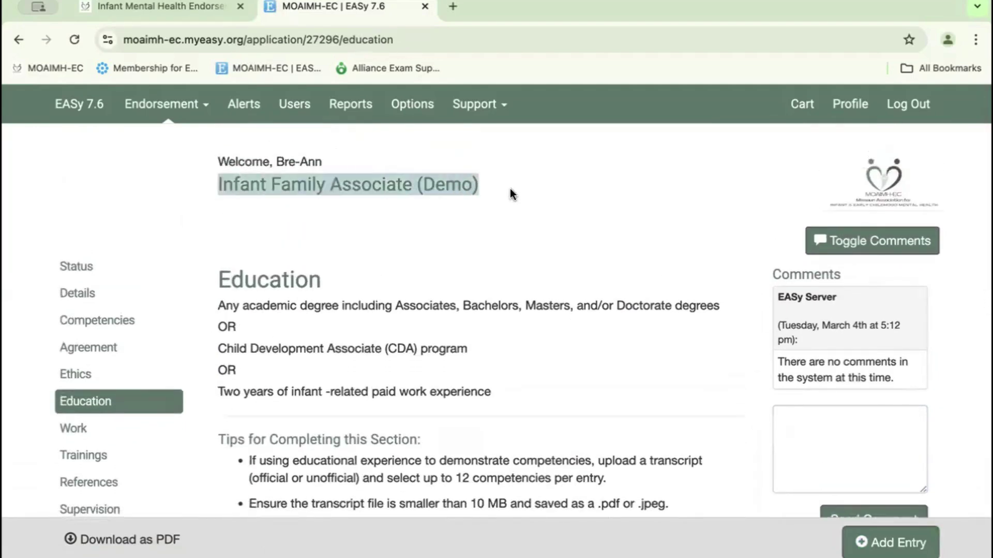
pyautogui.click(510, 195)
pyautogui.scroll(-3, 510, 195)
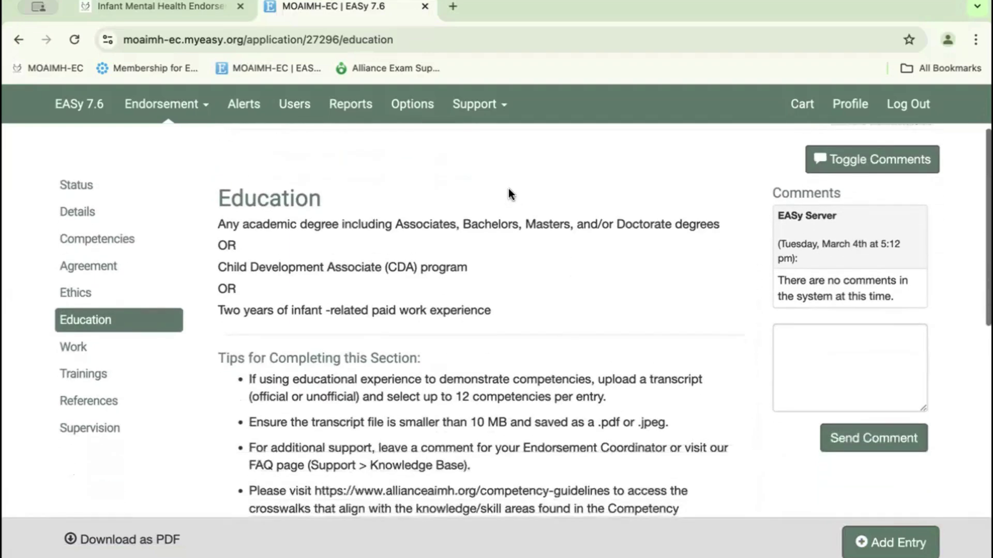
pyautogui.moveTo(219, 222); pyautogui.dragTo(532, 316)
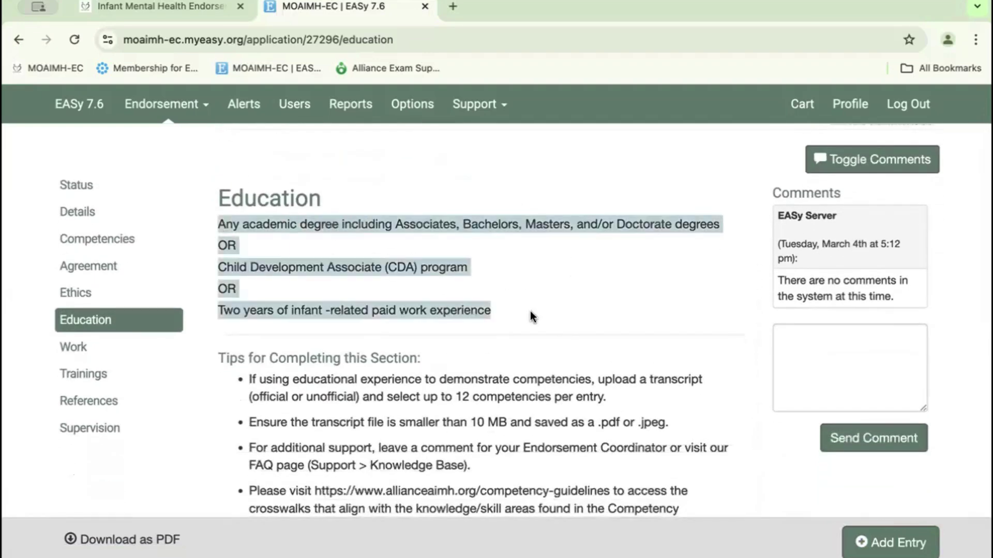
pyautogui.click(528, 310)
# Examine the tips for completing the Education section and the full Education 1 entry with its competencies.
pyautogui.scroll(-4, 529, 309)
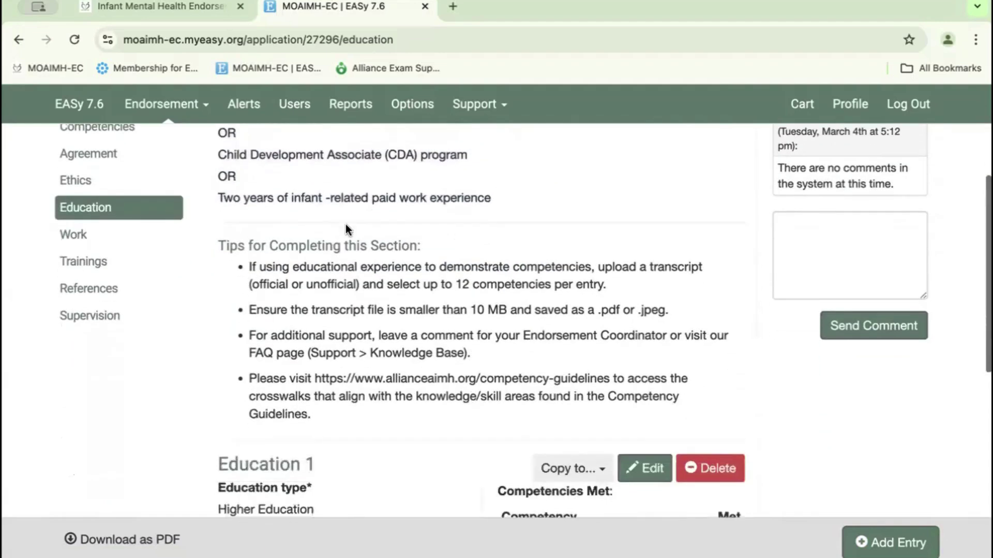
pyautogui.scroll(-8, 335, 411)
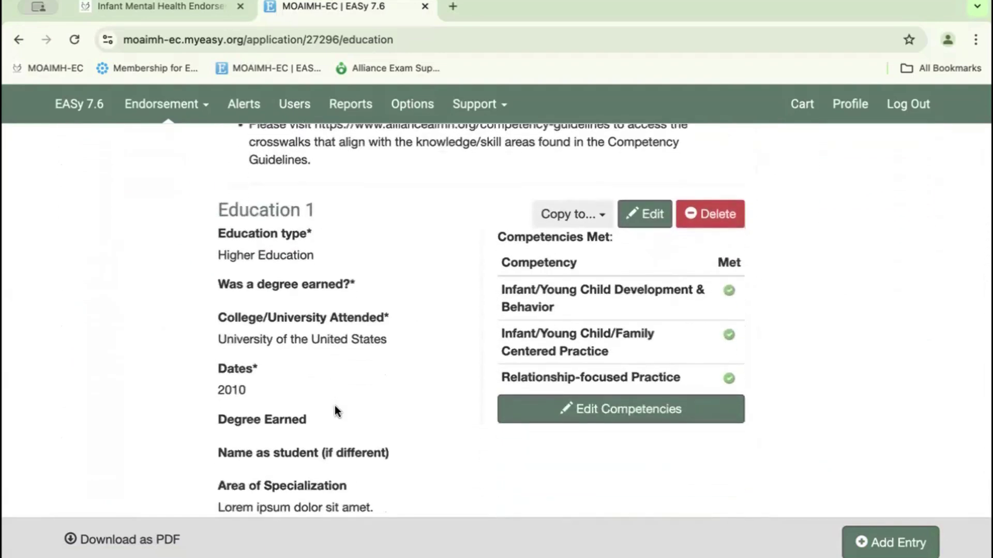
pyautogui.scroll(-1, 343, 357)
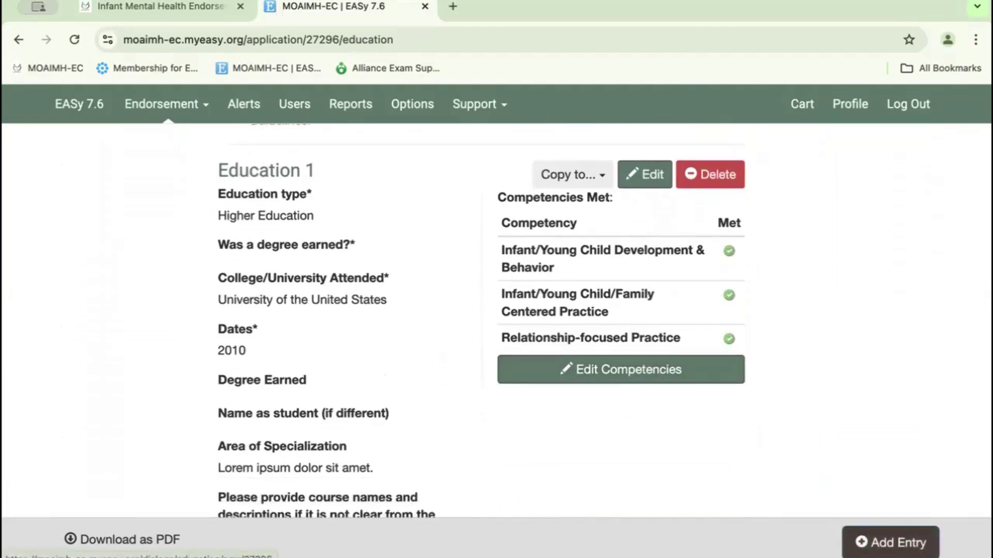
pyautogui.scroll(-4, 571, 448)
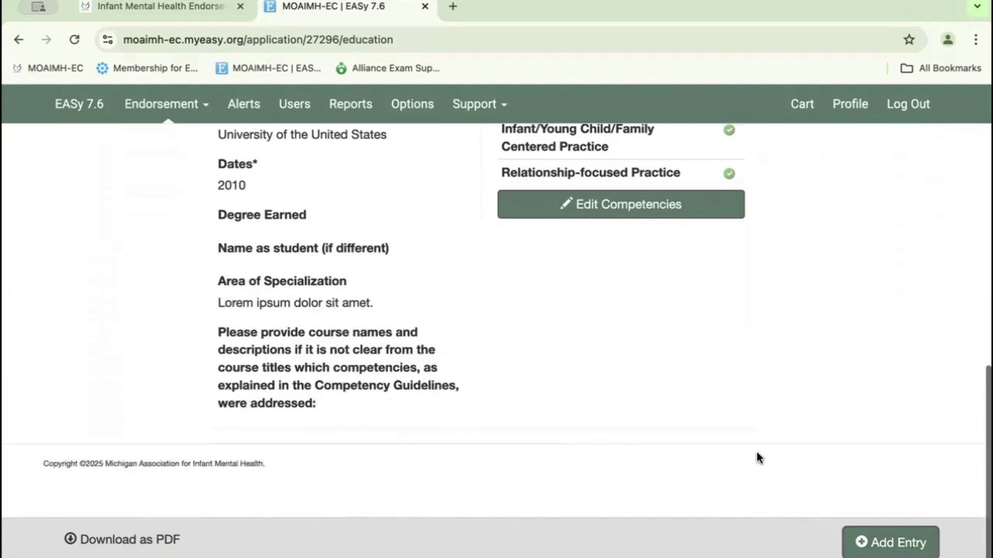
# Start a new education entry, mark a degree as earned, and go through the college, dates, degree and student name fields.
pyautogui.click(859, 539)
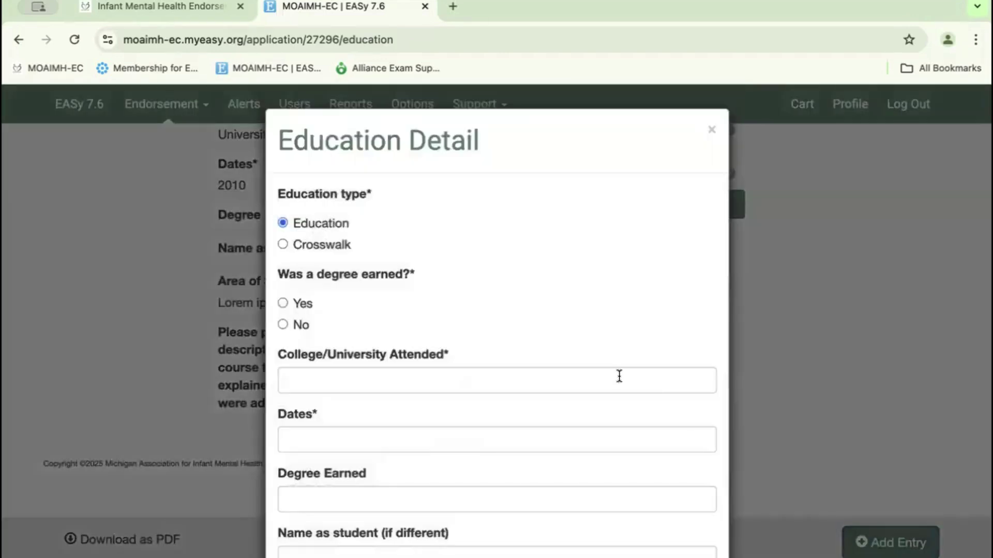
pyautogui.scroll(-1, 619, 376)
pyautogui.scroll(-2, 619, 375)
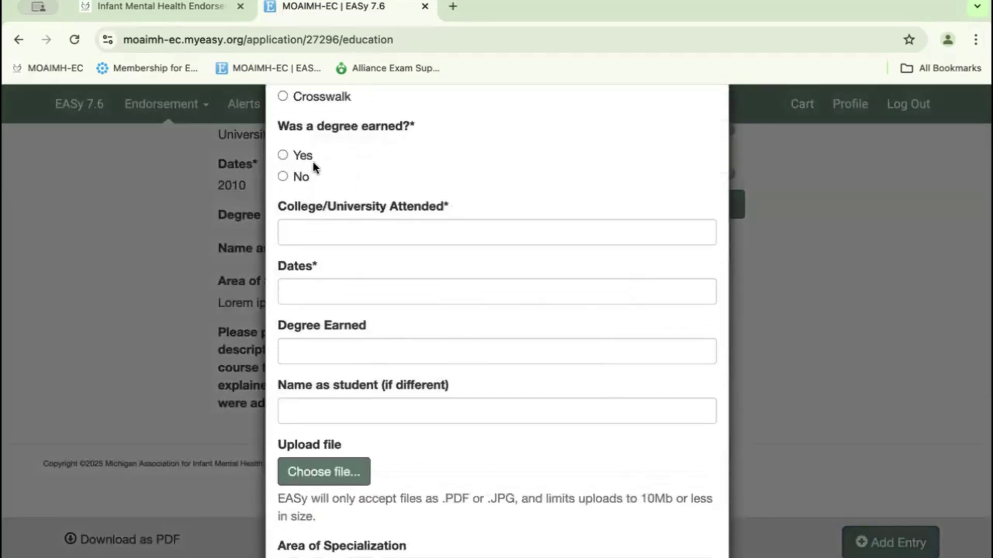
pyautogui.click(282, 185)
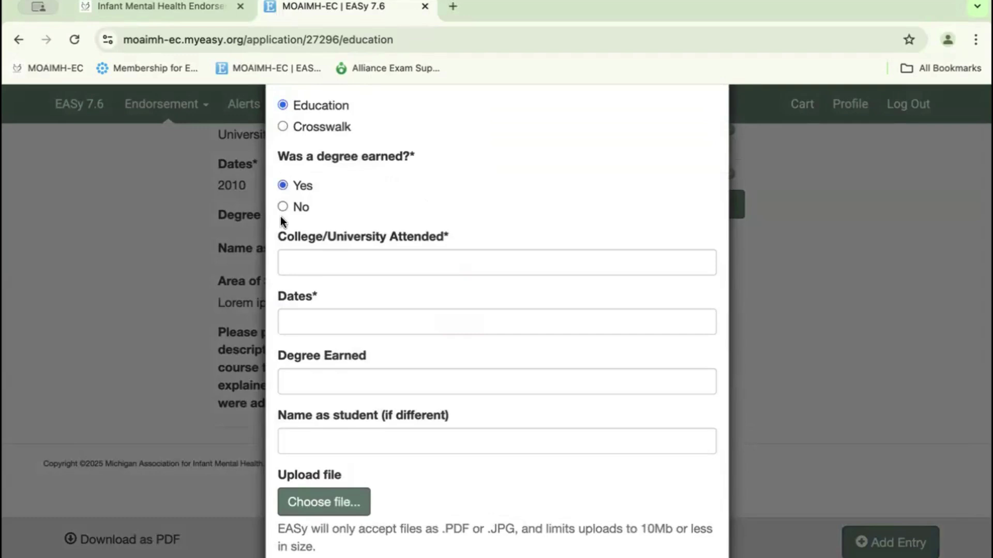
pyautogui.click(318, 255)
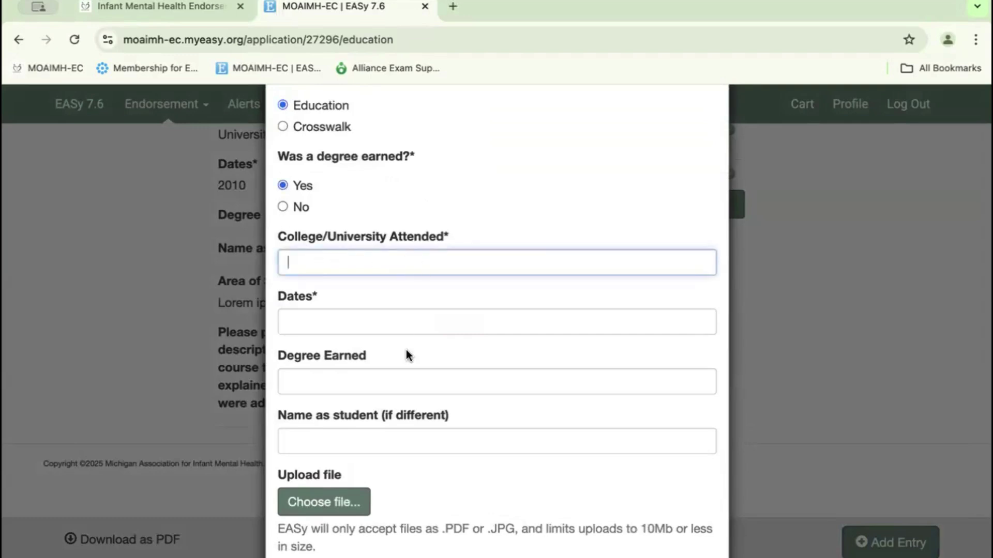
pyautogui.click(414, 319)
pyautogui.click(349, 381)
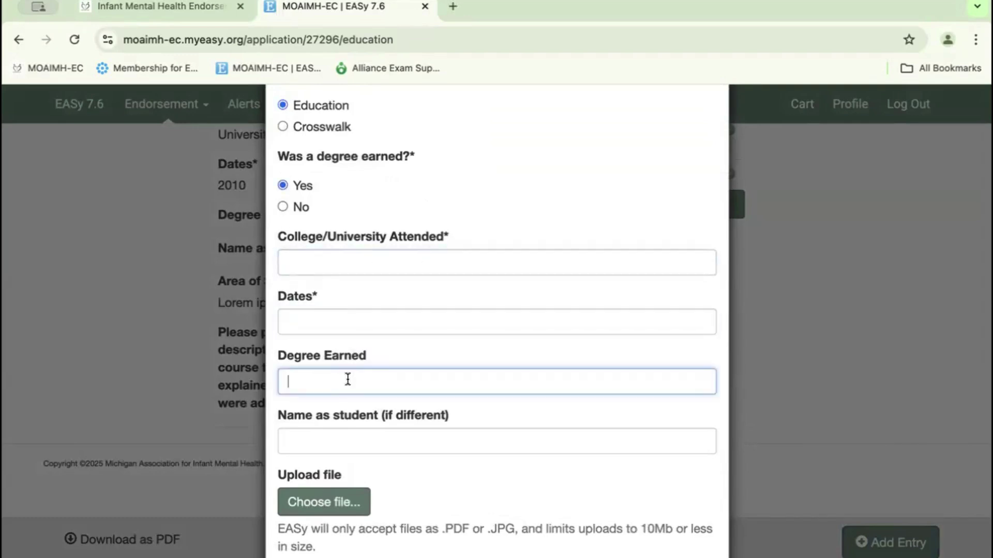
pyautogui.click(399, 440)
# Review the file upload, Area of Specialization and course description fields of the new education entry.
pyautogui.scroll(-1, 398, 437)
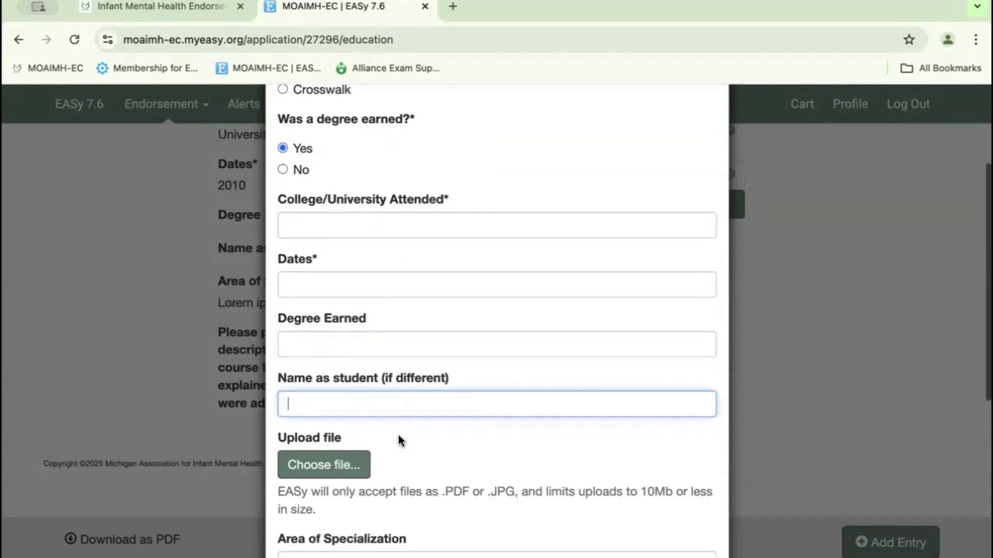
pyautogui.scroll(-2, 333, 473)
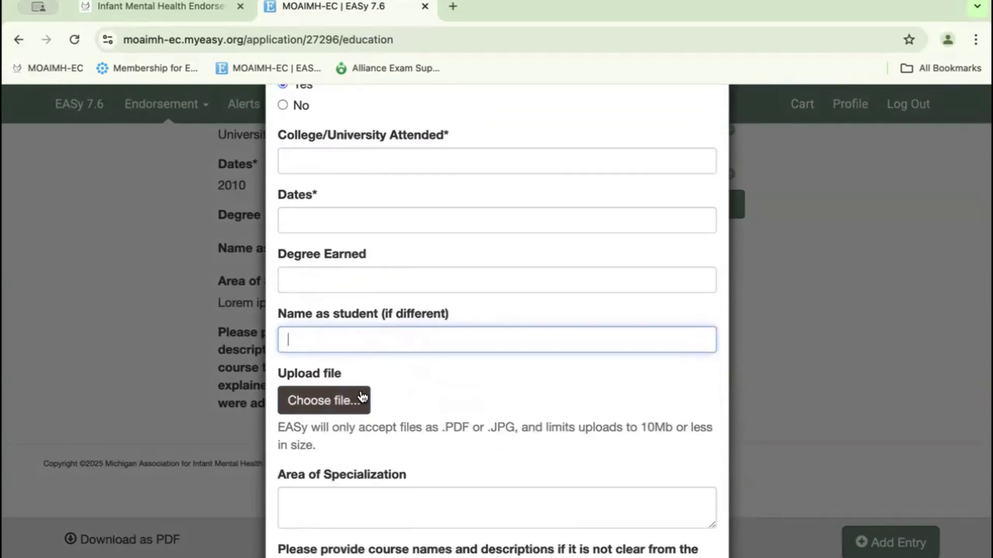
pyautogui.scroll(-2, 362, 397)
pyautogui.scroll(-5, 336, 328)
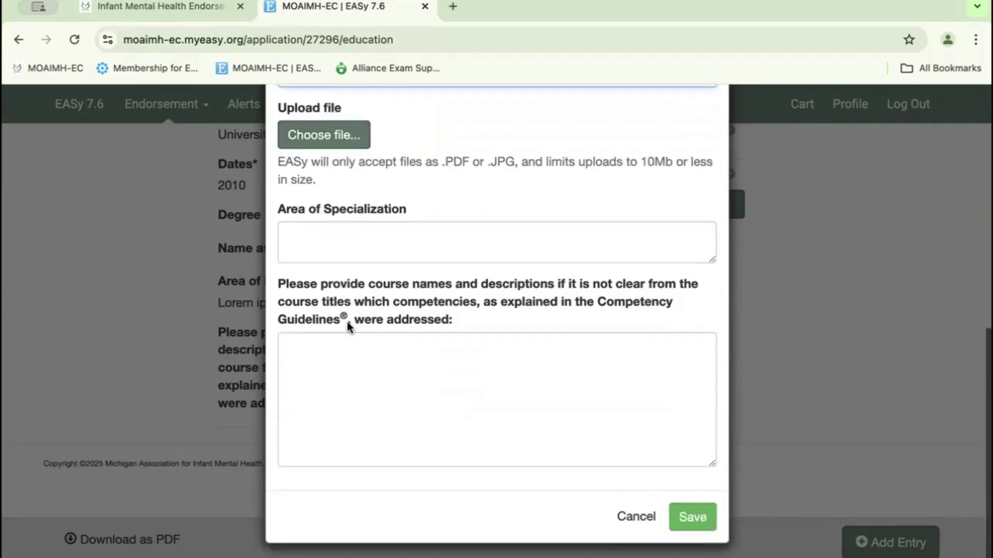
pyautogui.click(348, 228)
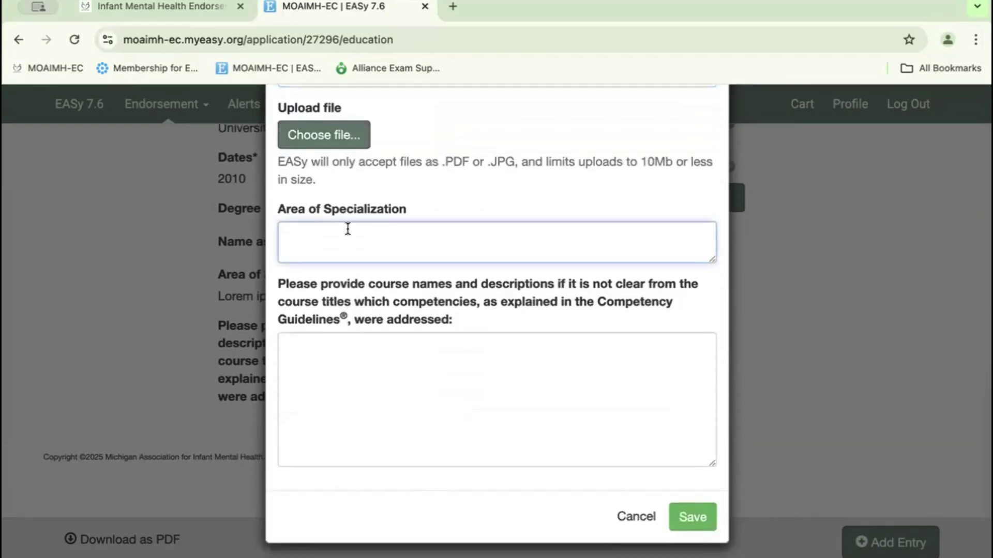
pyautogui.click(348, 368)
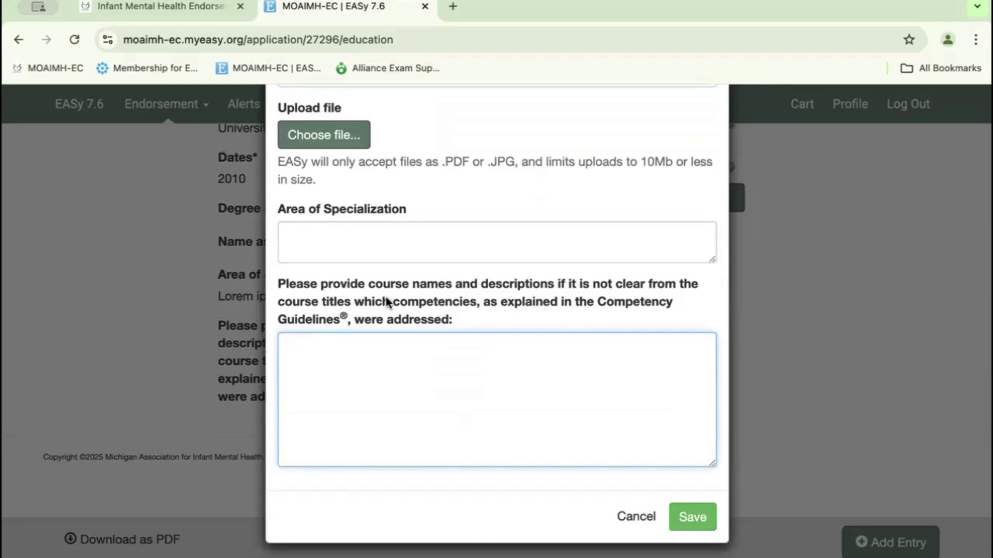
# Highlight the prompt asking for course names and descriptions, then cancel the new education entry.
pyautogui.scroll(2, 386, 296)
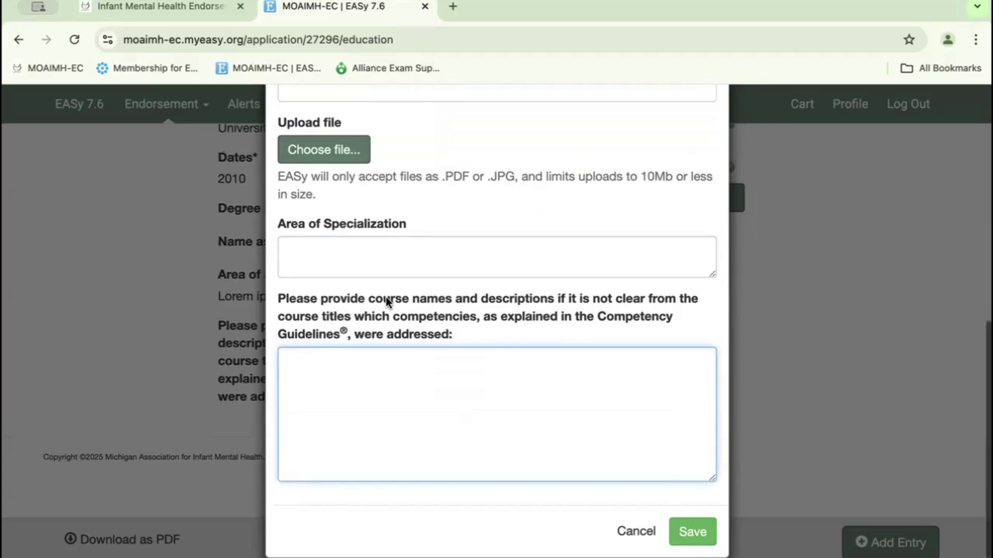
pyautogui.scroll(-2, 386, 296)
pyautogui.scroll(2, 386, 297)
pyautogui.scroll(2, 385, 298)
pyautogui.scroll(-3, 386, 303)
pyautogui.moveTo(463, 356); pyautogui.dragTo(278, 315)
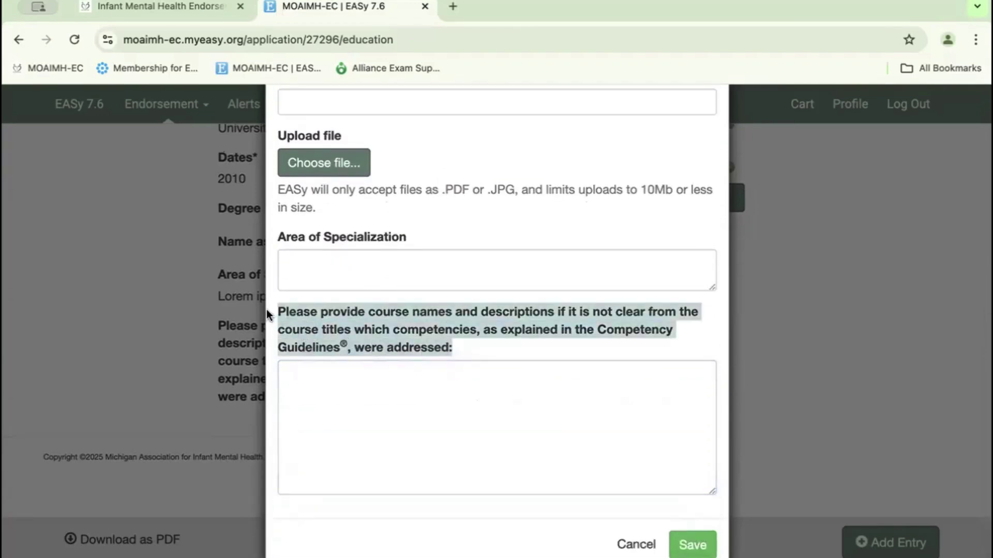
pyautogui.click(288, 246)
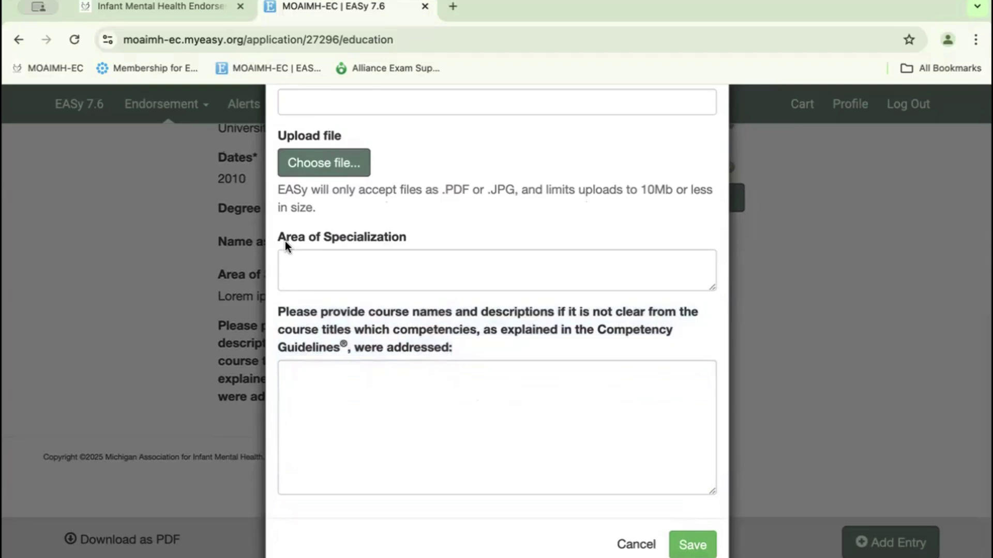
pyautogui.click(441, 421)
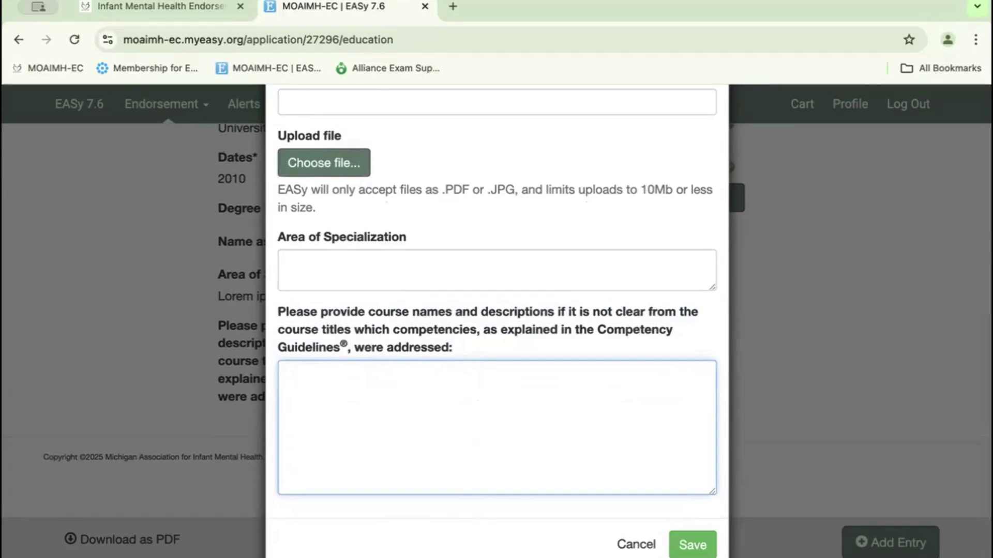
pyautogui.click(635, 544)
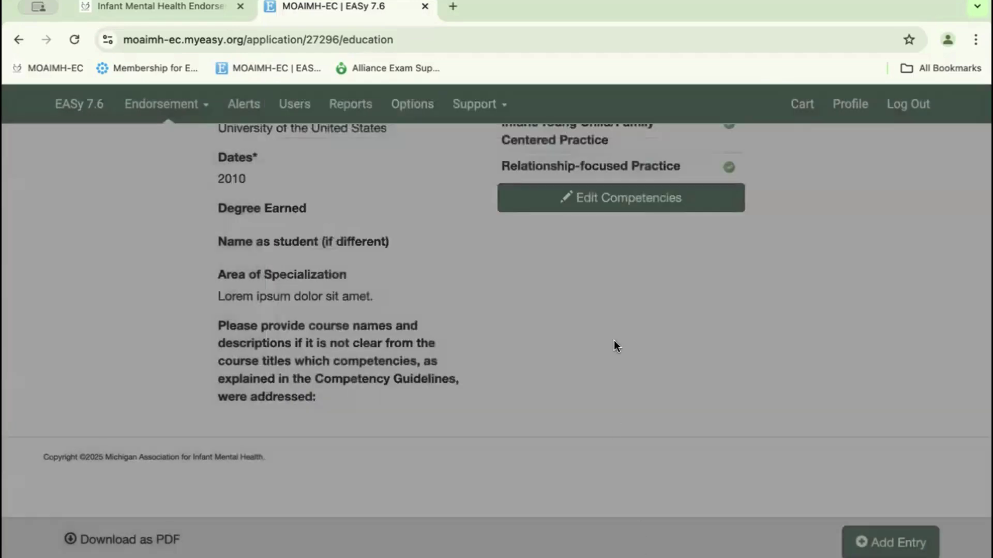
# Open the competencies of Education 1 for editing and review the Theoretical Foundations list.
pyautogui.scroll(3, 613, 340)
pyautogui.scroll(1, 613, 341)
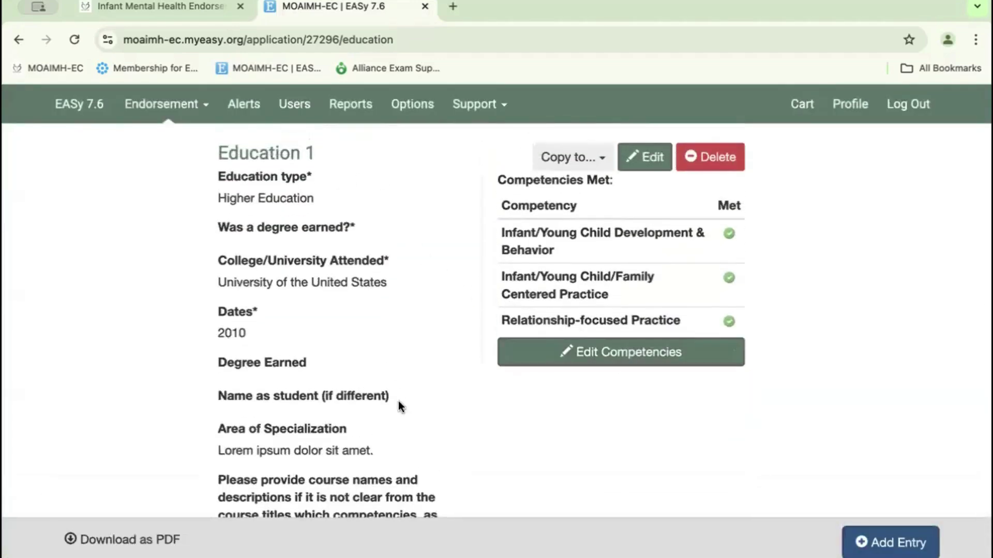
pyautogui.scroll(-1, 330, 202)
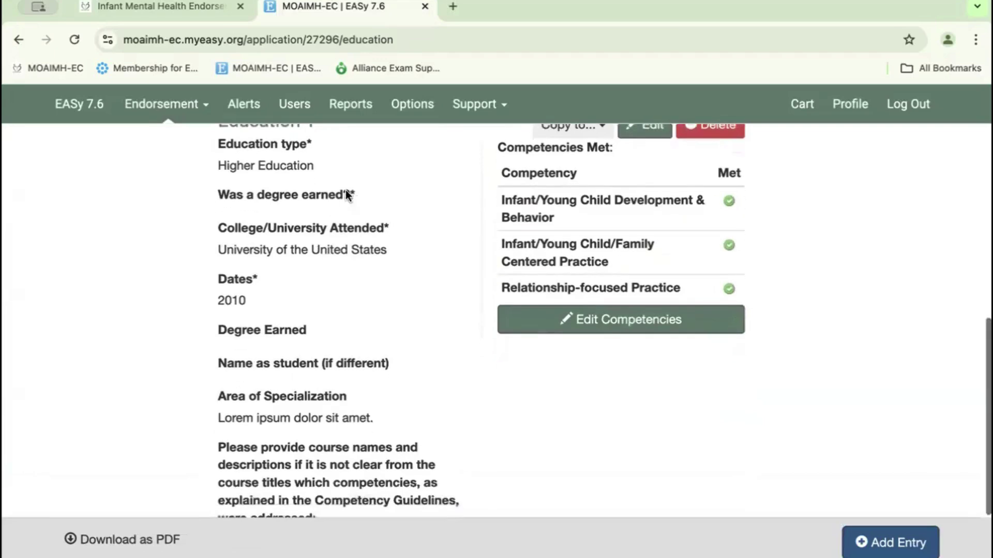
pyautogui.scroll(1, 646, 323)
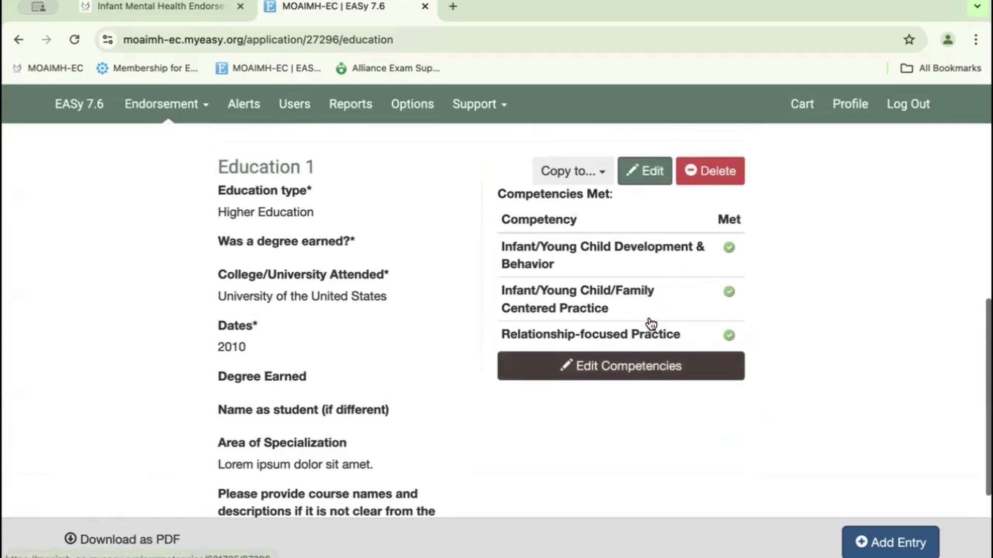
pyautogui.click(599, 373)
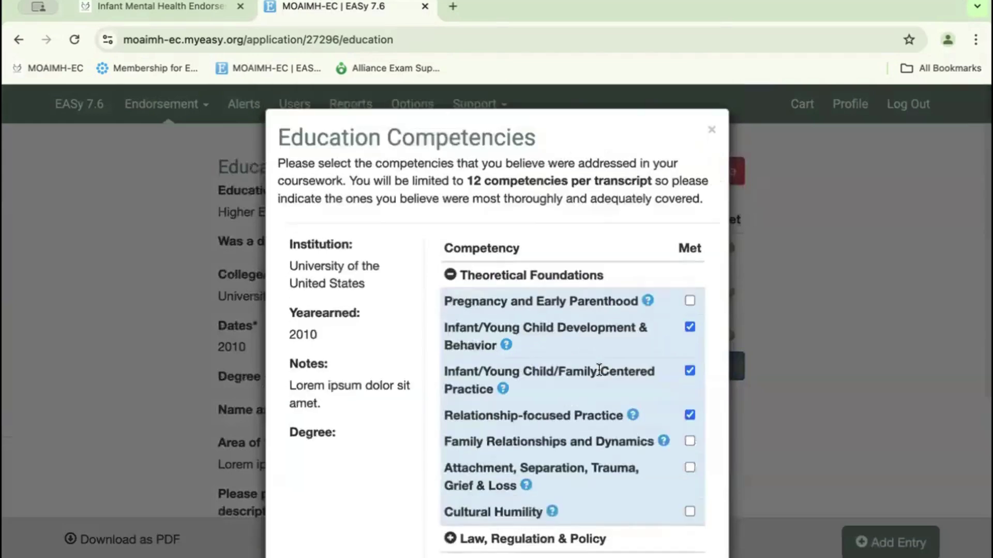
pyautogui.scroll(-2, 598, 370)
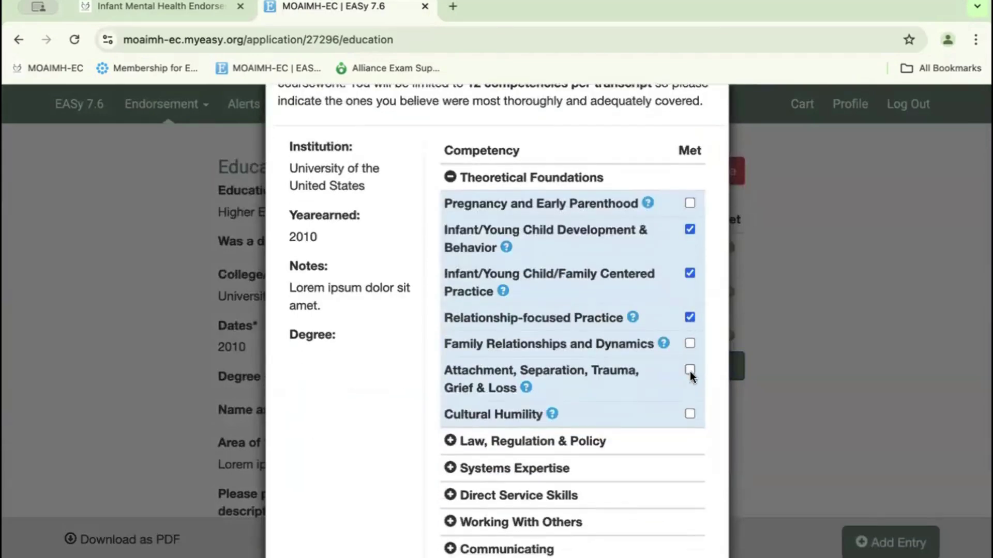
pyautogui.scroll(-5, 692, 375)
# Expand the Law, Regulation & Policy, Systems Expertise and Direct Service Skills competency groups.
pyautogui.click(456, 312)
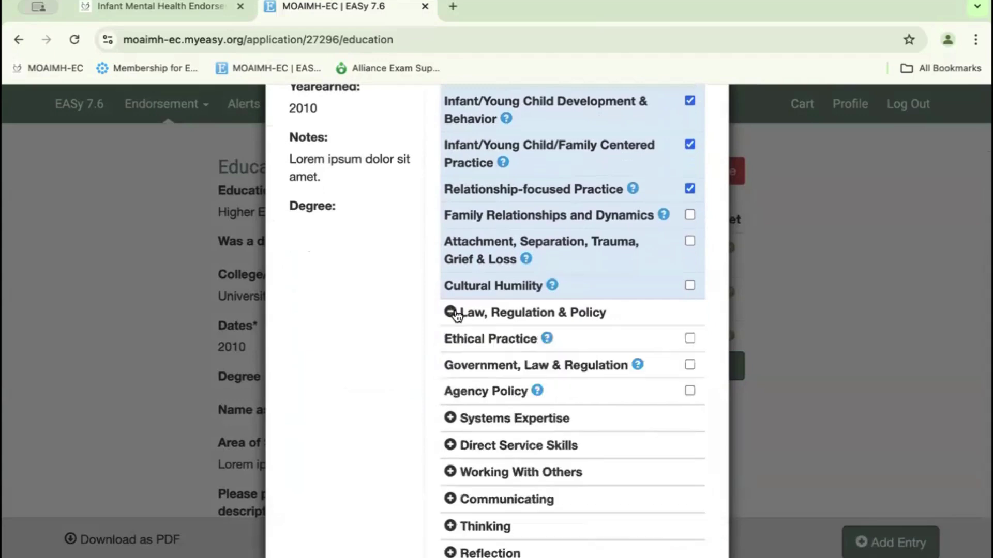
pyautogui.click(454, 419)
pyautogui.scroll(-5, 455, 421)
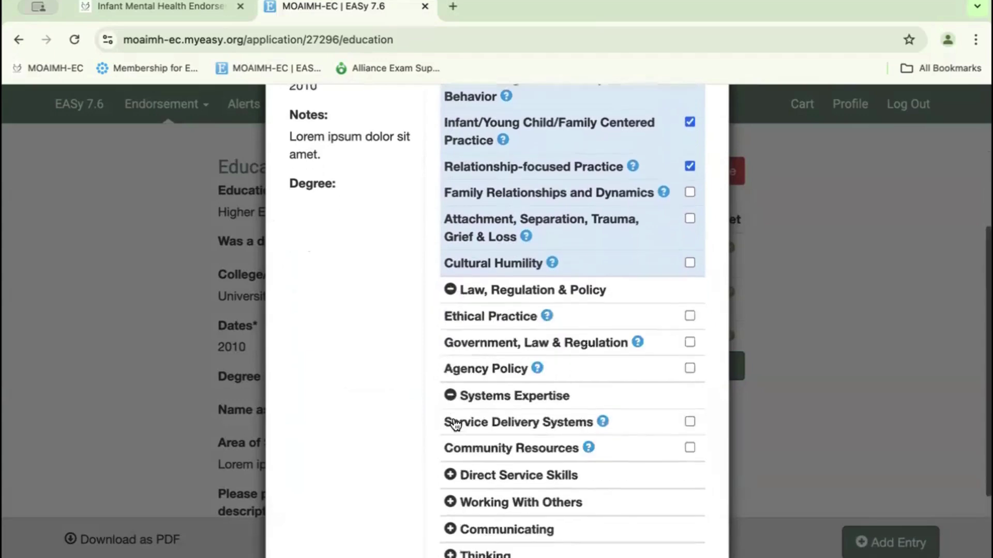
pyautogui.click(451, 353)
pyautogui.scroll(-3, 450, 432)
# Highlight "12 competencies per transcript" in the instructions, review the competency list to its end, and close it without saving.
pyautogui.scroll(15, 449, 433)
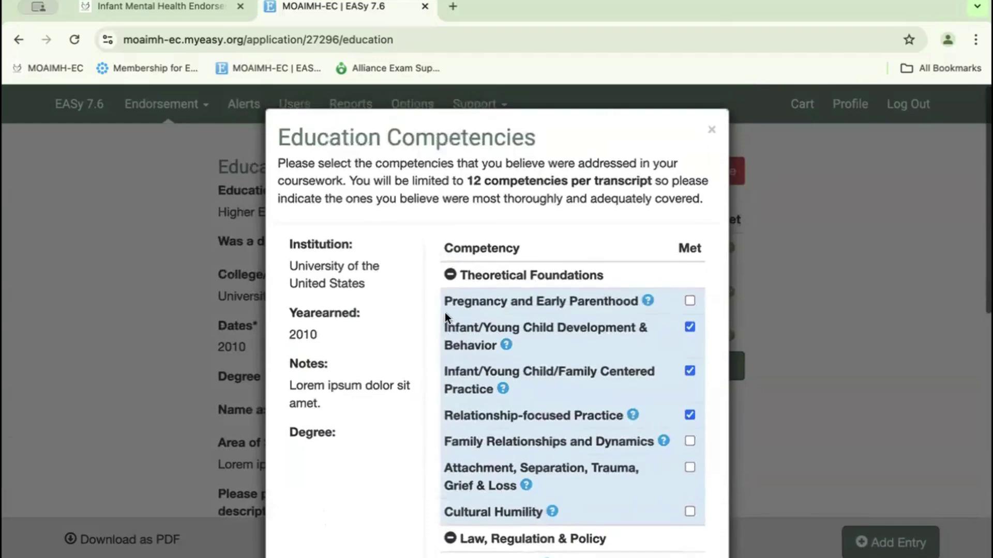
pyautogui.moveTo(468, 181); pyautogui.dragTo(647, 179)
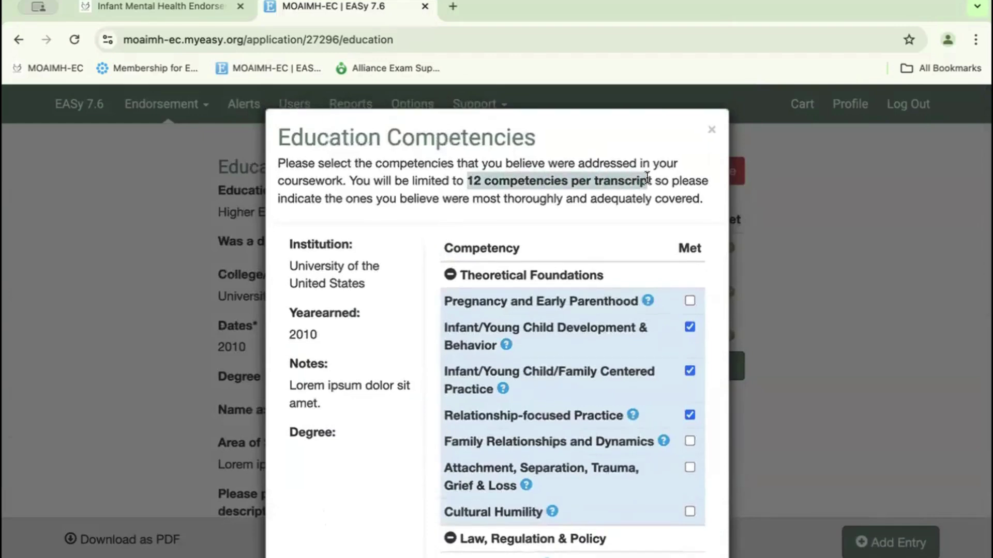
pyautogui.click(653, 180)
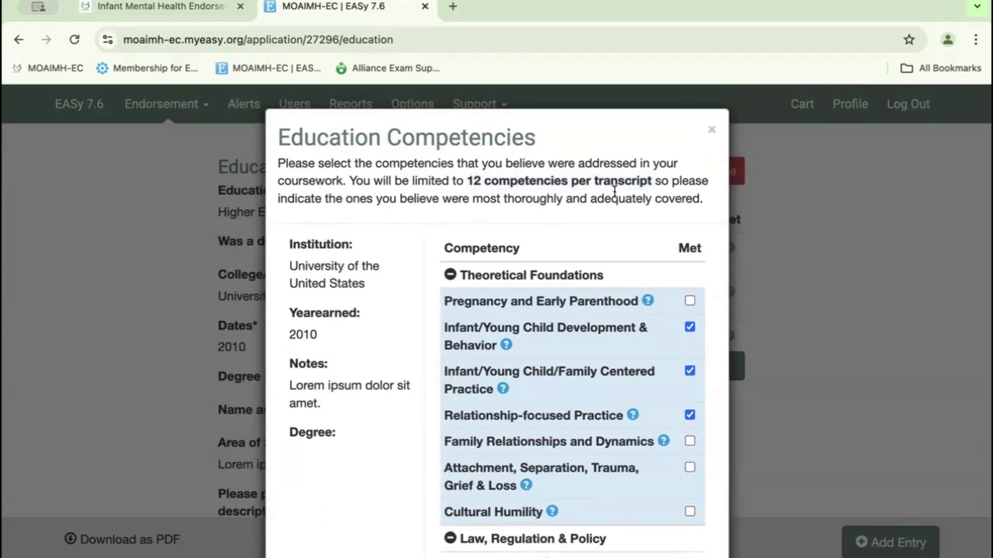
pyautogui.scroll(-3, 614, 191)
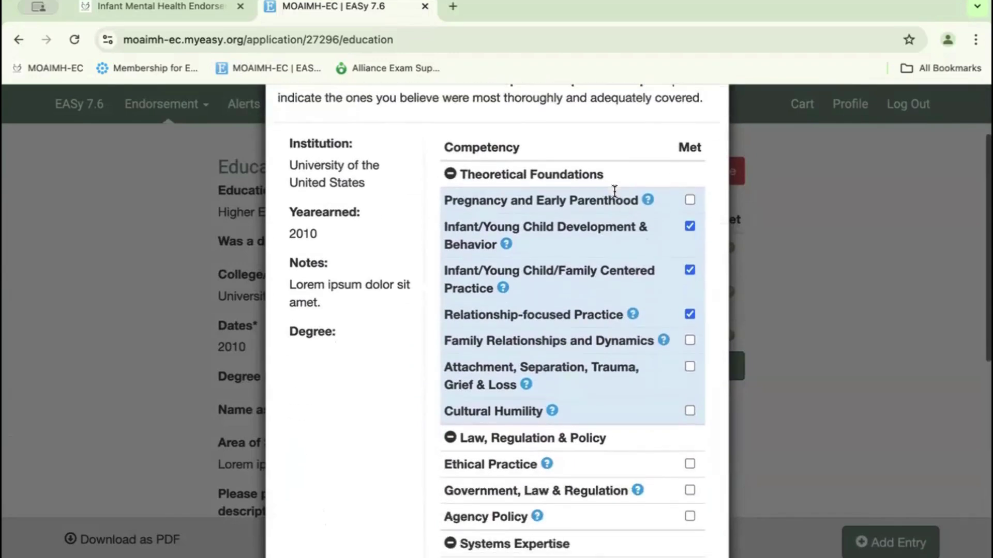
pyautogui.scroll(-10, 614, 191)
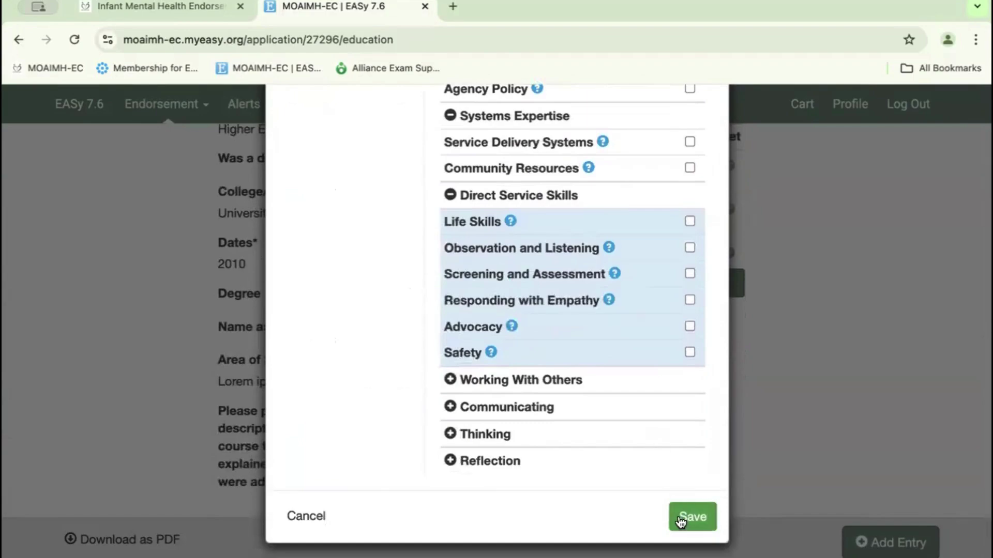
pyautogui.scroll(15, 682, 512)
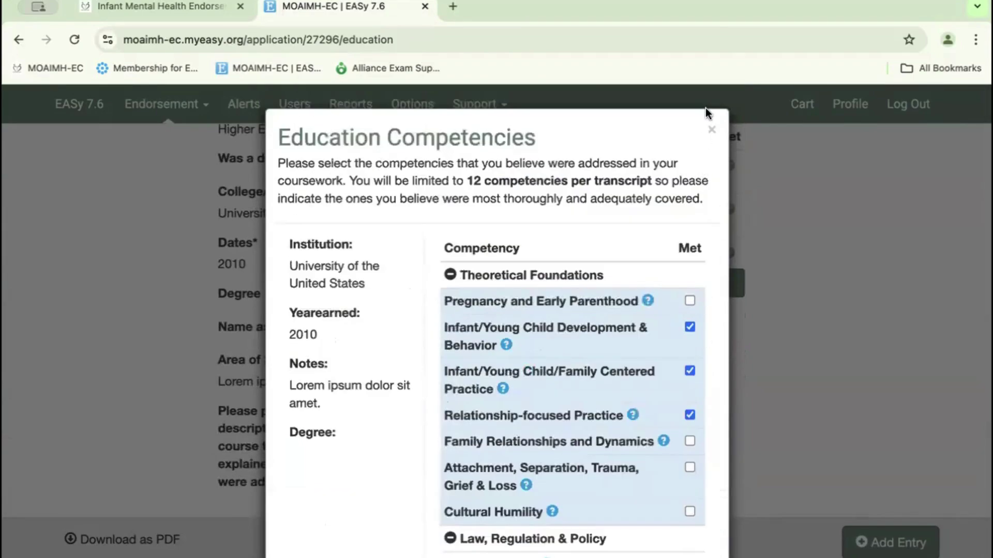
pyautogui.click(711, 132)
# Open the Work section and highlight the degree, CDA or two-year work experience requirements.
pyautogui.scroll(10, 511, 337)
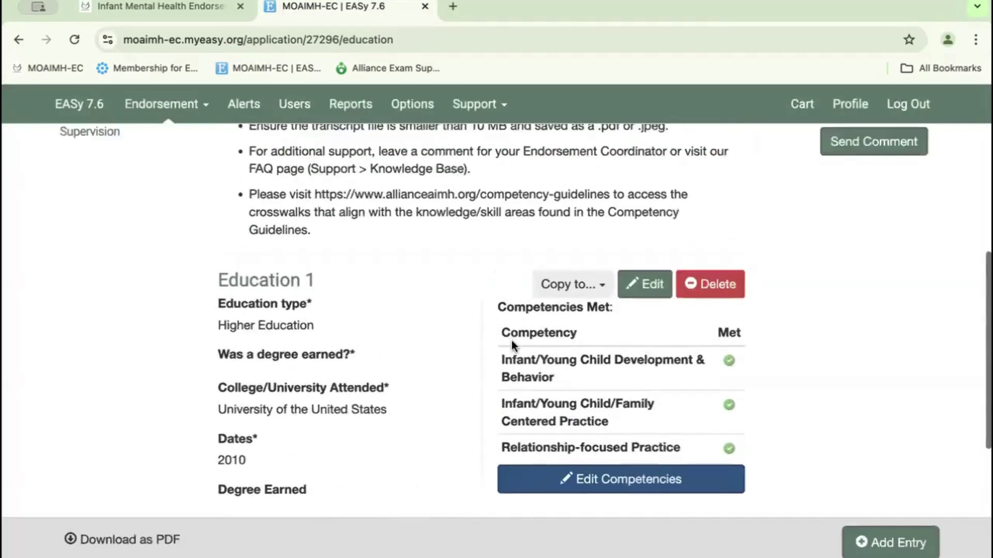
pyautogui.click(73, 327)
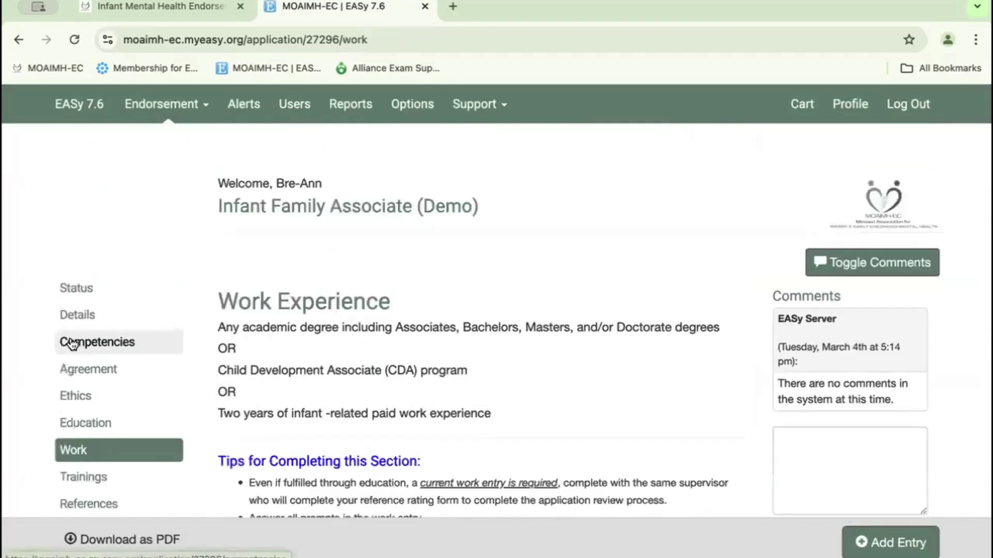
pyautogui.moveTo(217, 327); pyautogui.dragTo(495, 417)
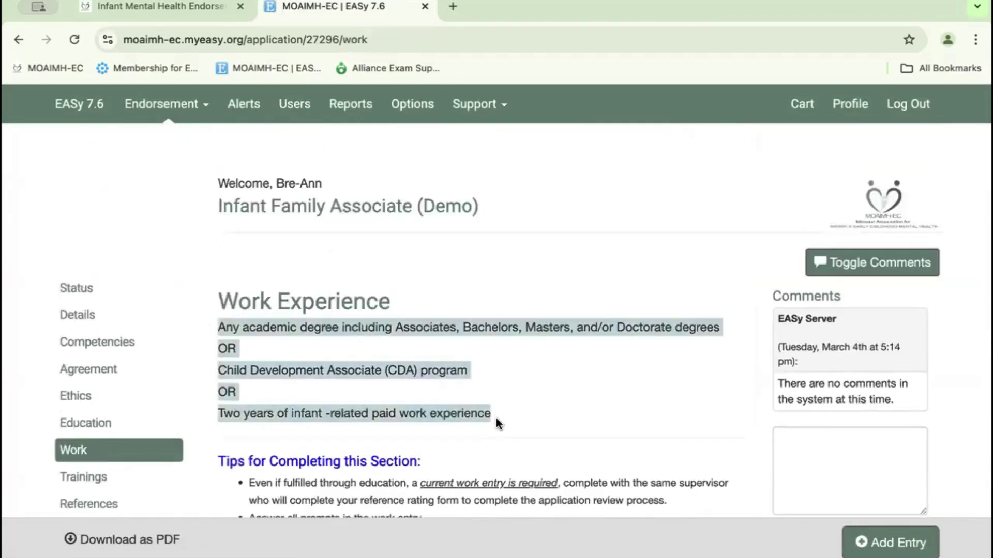
pyautogui.click(495, 418)
# Examine the tips for completing the Work section and the fields of the Work 1 entry.
pyautogui.scroll(-3, 495, 413)
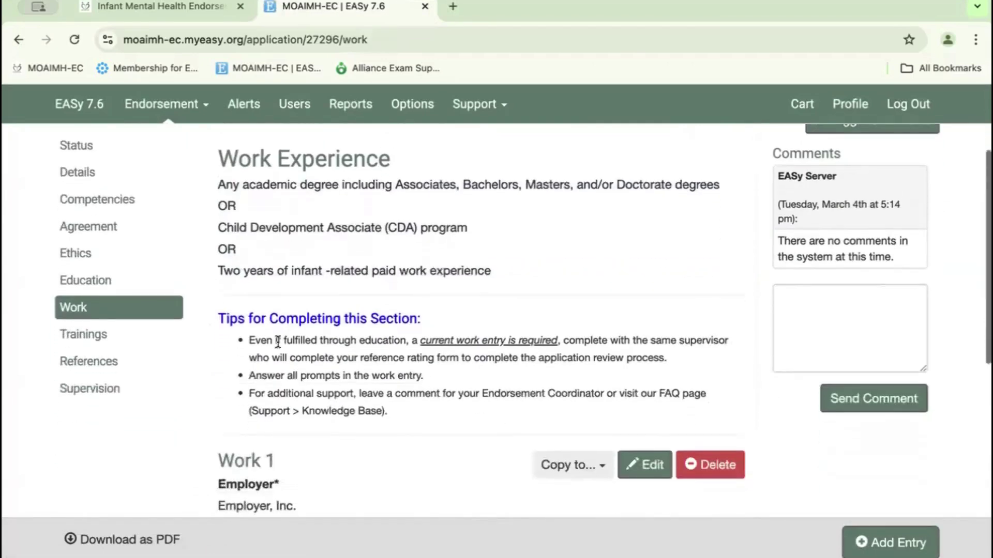
pyautogui.scroll(-5, 290, 401)
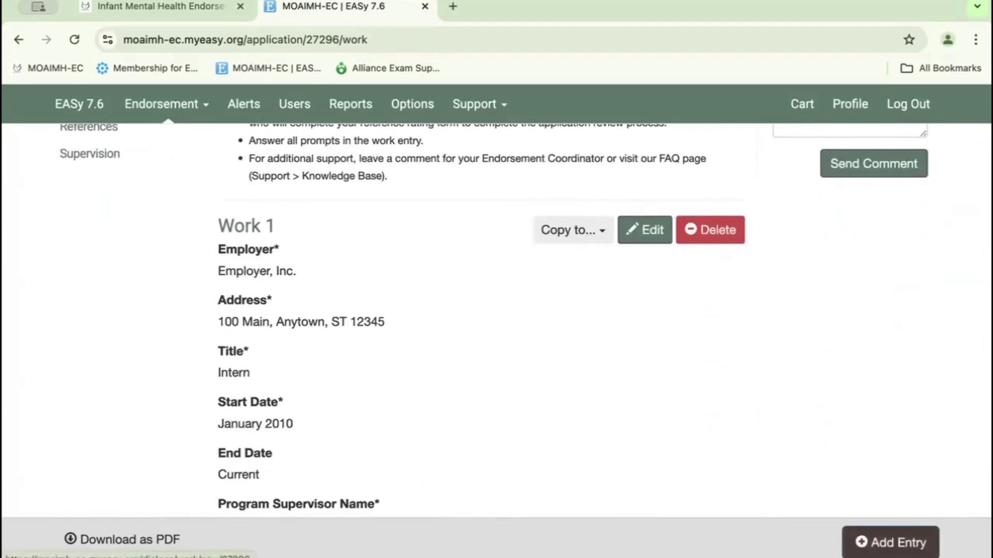
pyautogui.scroll(-2, 410, 454)
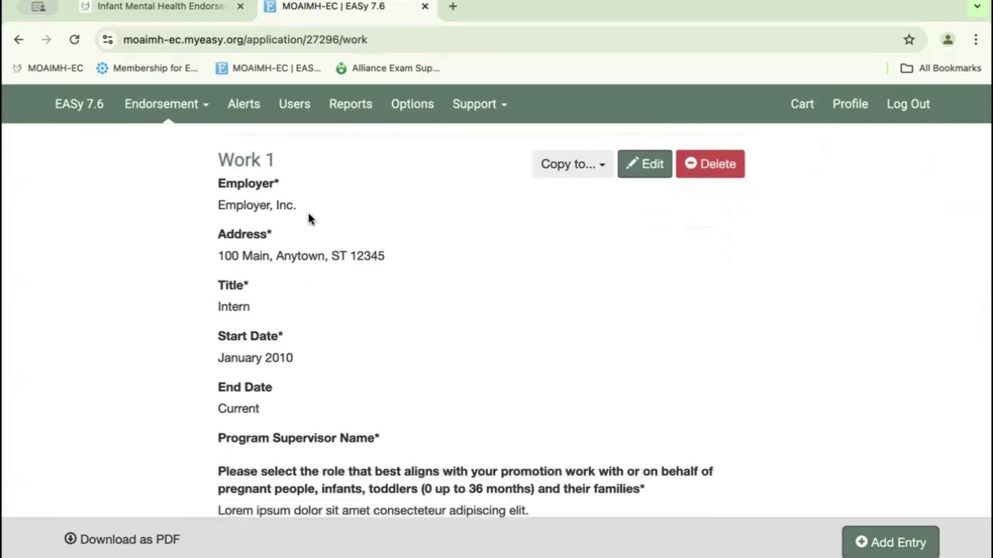
pyautogui.scroll(-2, 295, 431)
pyautogui.scroll(3, 294, 432)
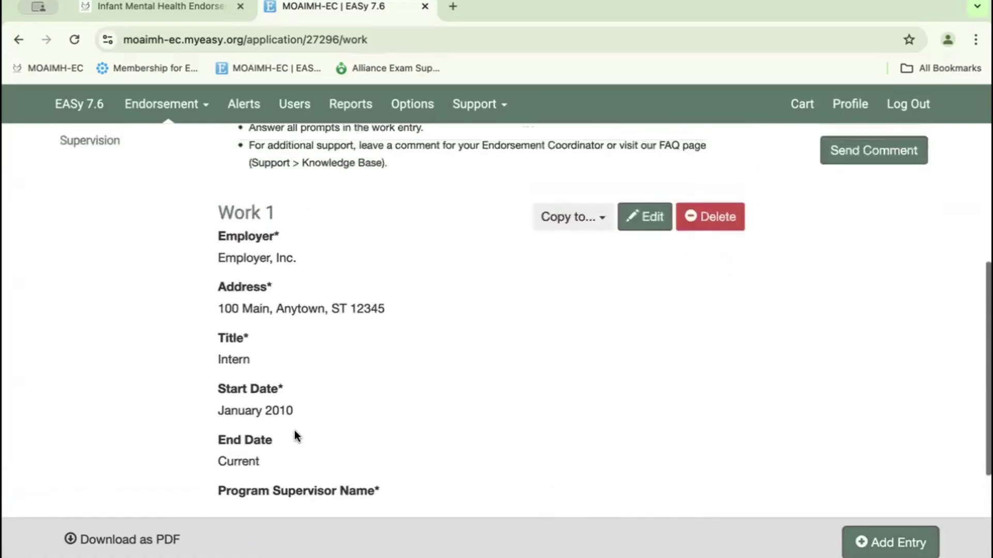
# Open the Trainings section, read its completion tips and highlight the minimum 33 clock hours requirement.
pyautogui.scroll(5, 295, 434)
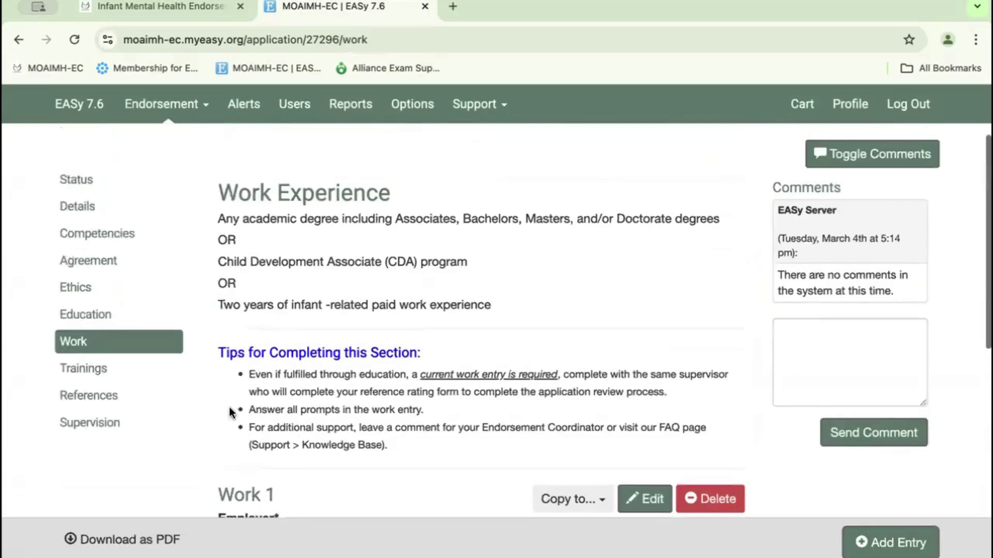
pyautogui.click(105, 381)
pyautogui.scroll(-3, 364, 367)
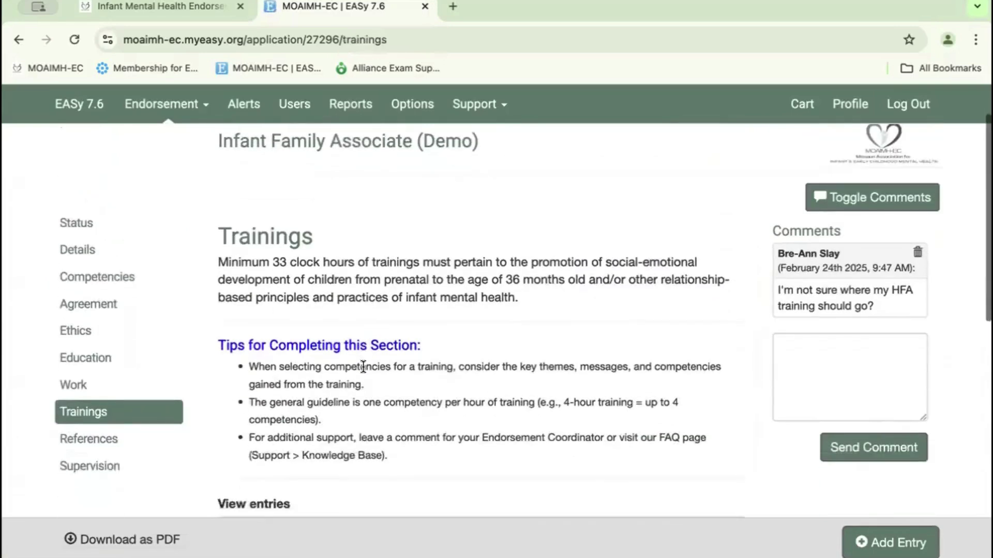
pyautogui.scroll(-1, 364, 367)
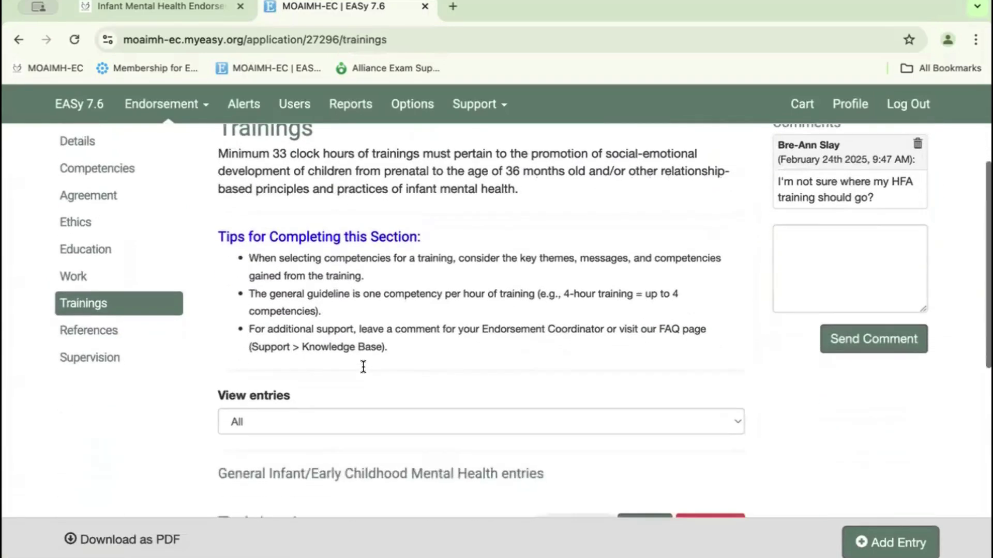
pyautogui.scroll(2, 363, 366)
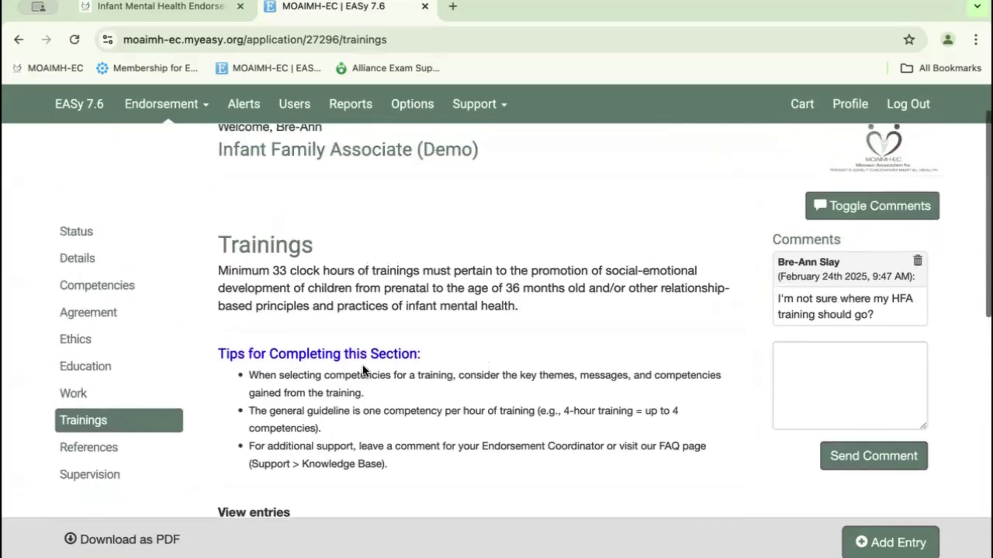
pyautogui.scroll(-1, 362, 365)
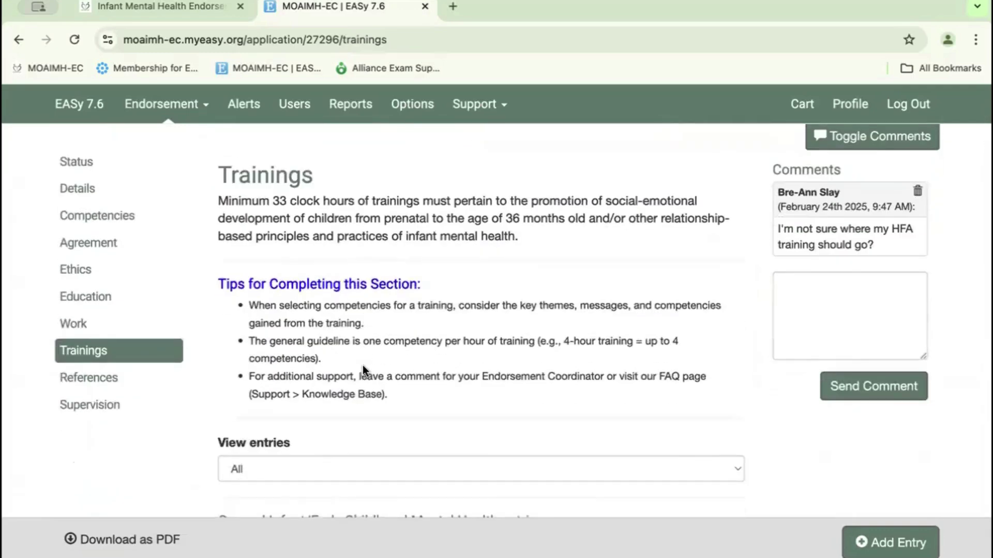
pyautogui.scroll(1, 362, 365)
pyautogui.moveTo(219, 244); pyautogui.dragTo(539, 280)
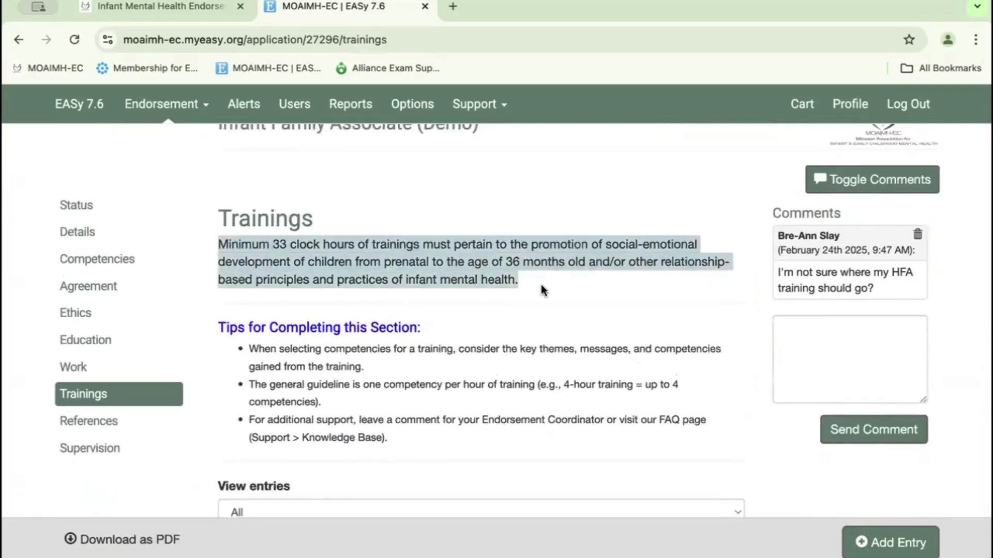
pyautogui.click(538, 290)
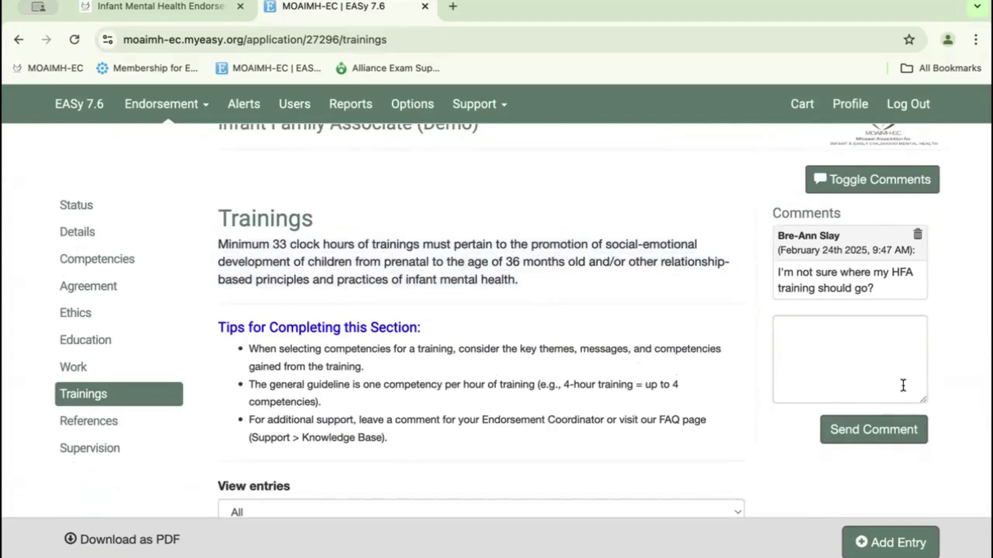
# Point out the comment box, and examine the fields and competencies met of the Training 1 entry.
pyautogui.click(850, 342)
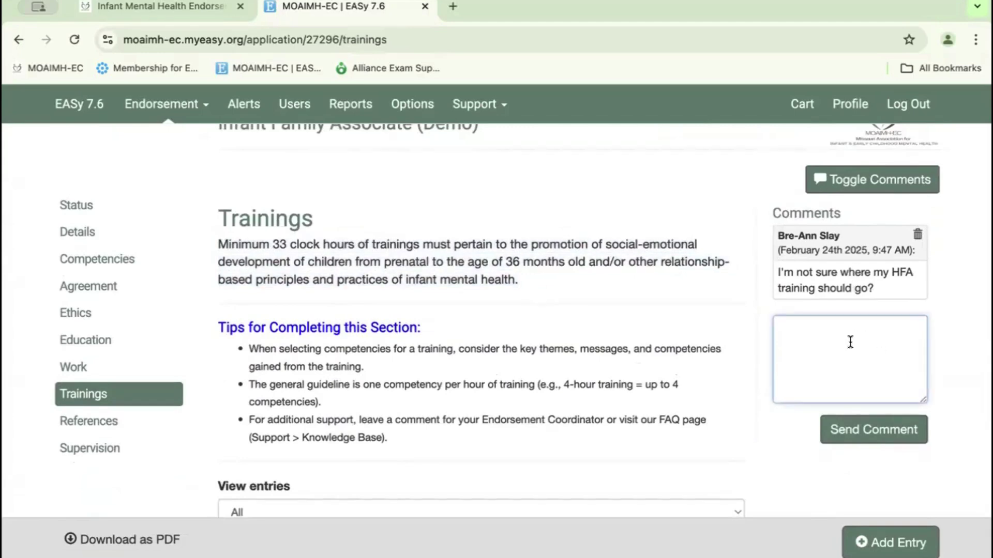
pyautogui.scroll(-10, 466, 350)
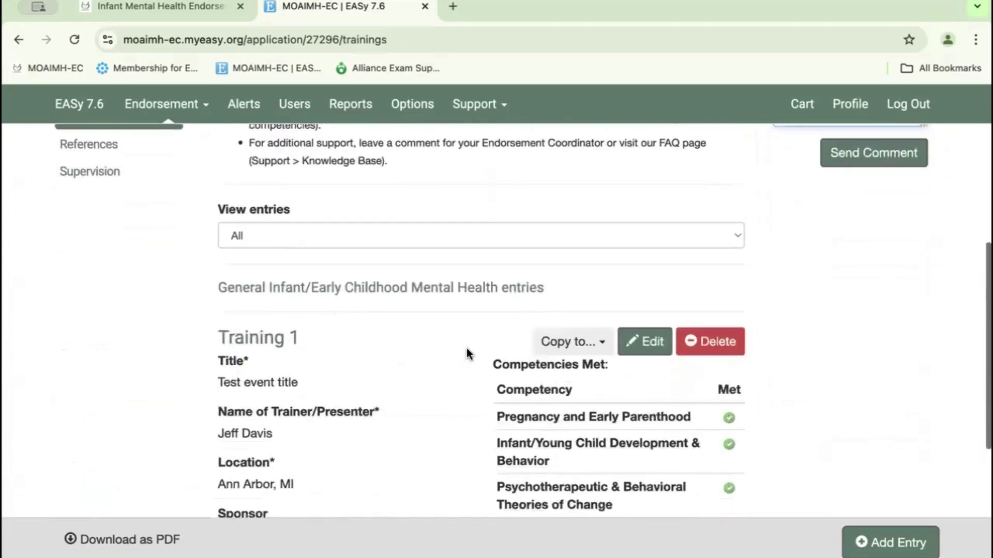
pyautogui.scroll(-1, 467, 354)
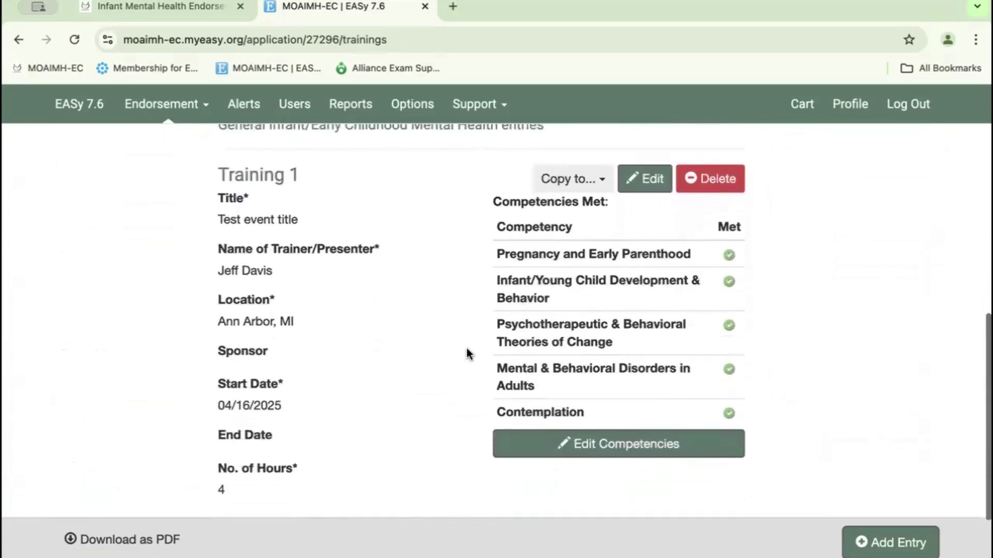
pyautogui.scroll(-1, 466, 355)
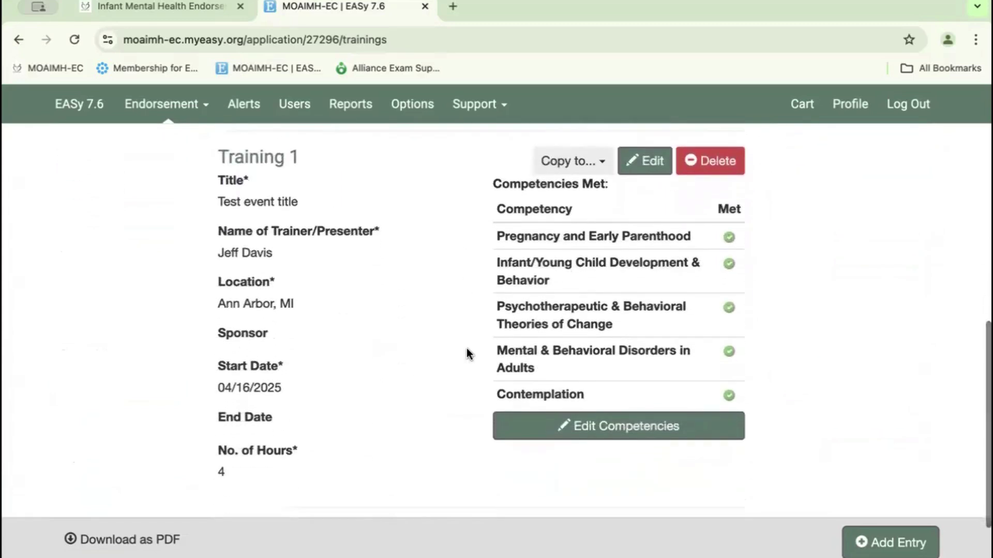
# Start a new training entry and examine its form fields from Title through No. of Hours and Type.
pyautogui.click(881, 544)
pyautogui.click(440, 219)
pyautogui.click(439, 282)
pyautogui.click(441, 331)
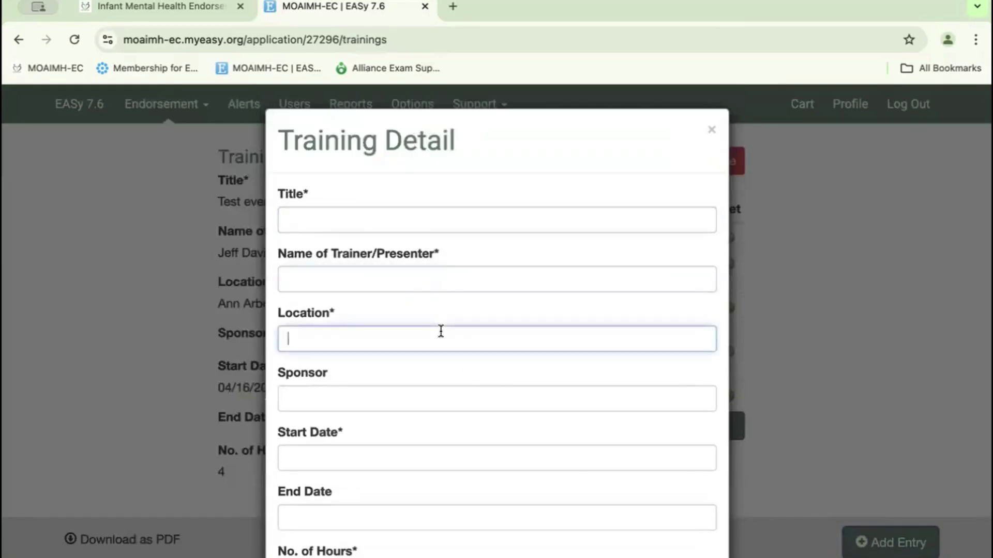
pyautogui.scroll(-1, 441, 331)
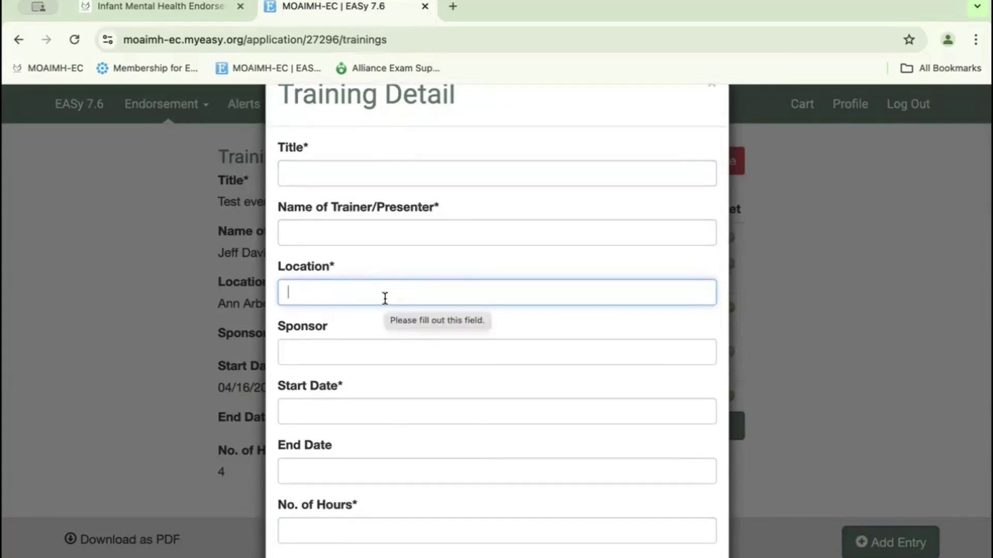
pyautogui.scroll(-3, 385, 298)
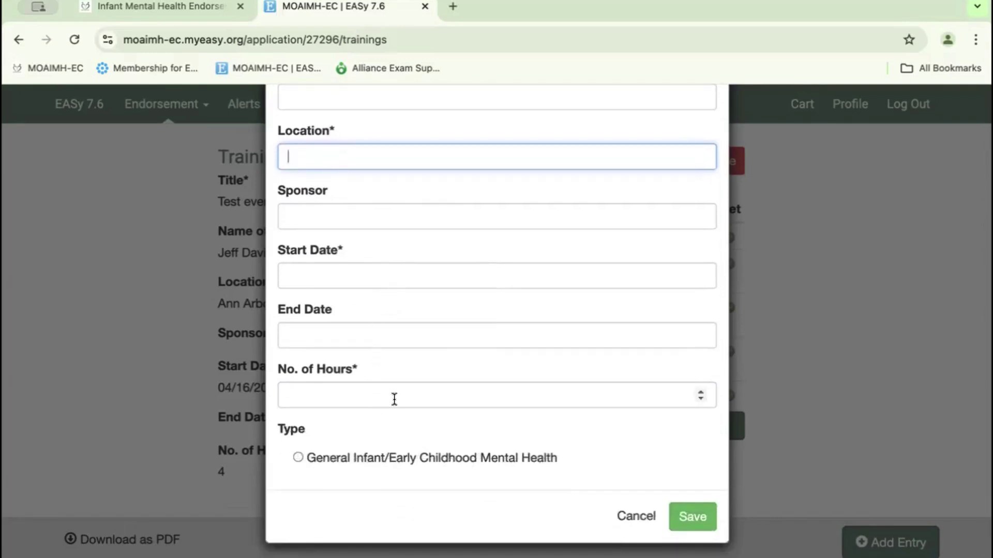
pyautogui.scroll(-1, 394, 399)
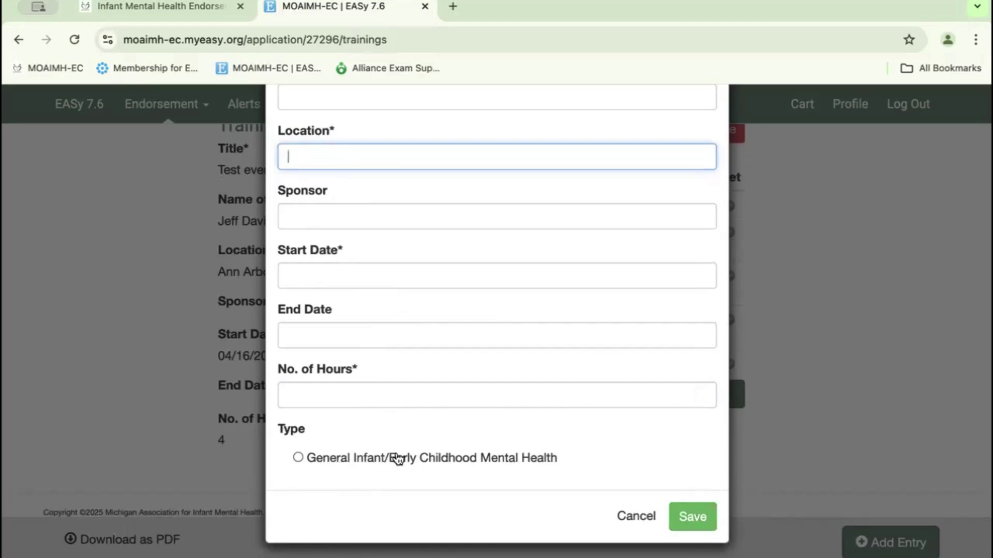
# Choose General Infant/Early Childhood Mental Health as the new training's type and cancel the entry without saving.
pyautogui.moveTo(571, 459)
pyautogui.mouseDown()
pyautogui.moveTo(342, 458)
pyautogui.moveTo(371, 460)
pyautogui.moveTo(356, 467)
pyautogui.mouseUp()
pyautogui.click(356, 467)
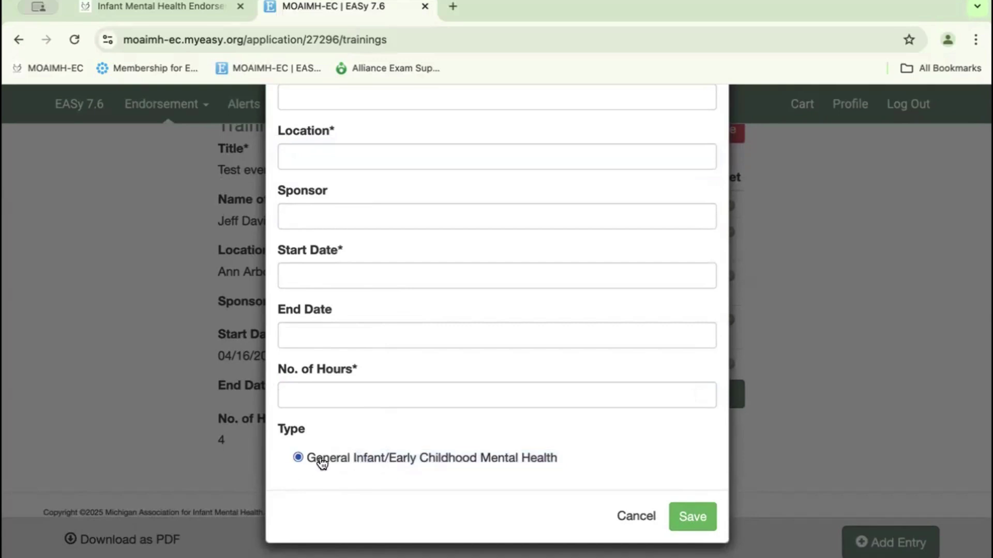
pyautogui.scroll(2, 321, 460)
pyautogui.scroll(-1, 322, 456)
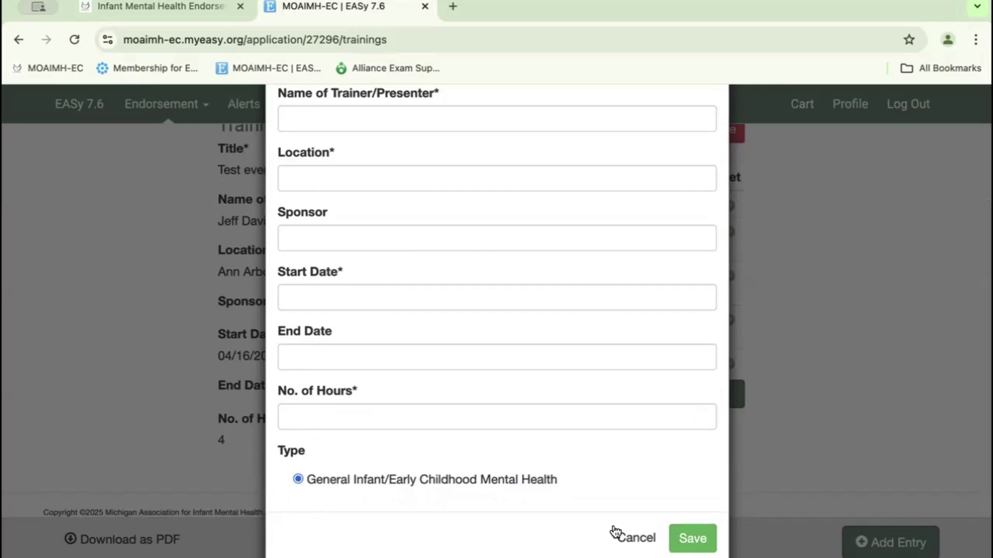
pyautogui.click(636, 541)
# Open the competency selection for Training 1 and review the limit of 1 competency per hour.
pyautogui.scroll(3, 637, 423)
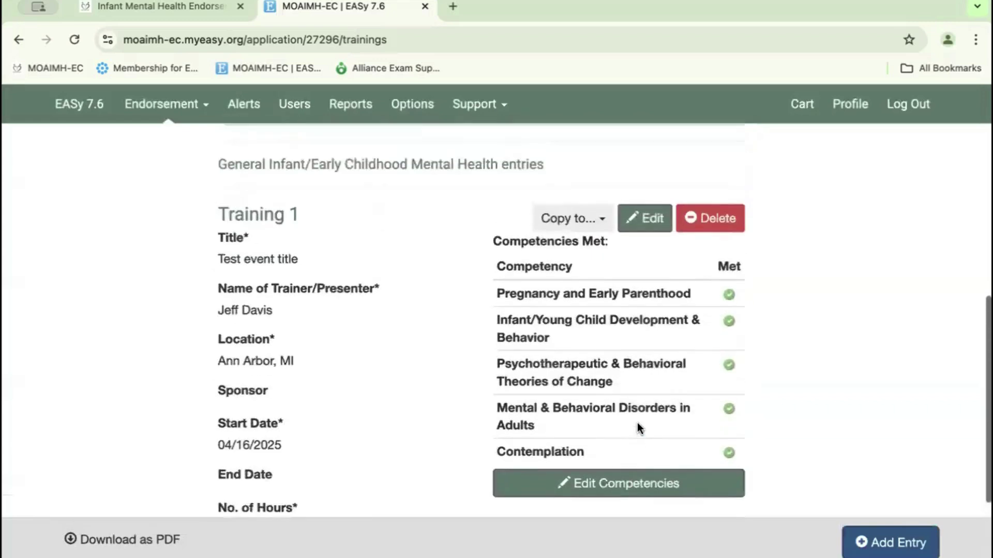
pyautogui.scroll(-1, 636, 423)
pyautogui.scroll(-2, 637, 423)
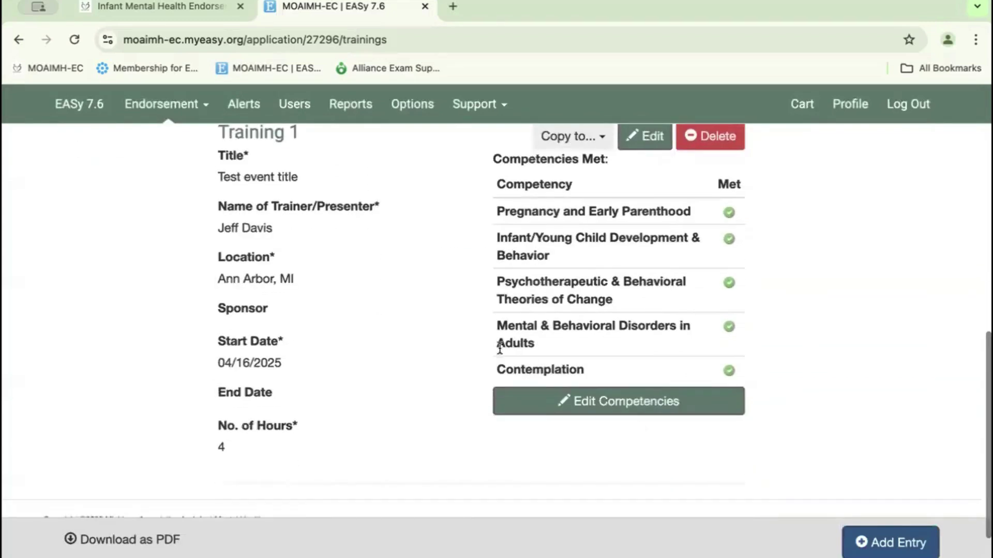
pyautogui.click(586, 410)
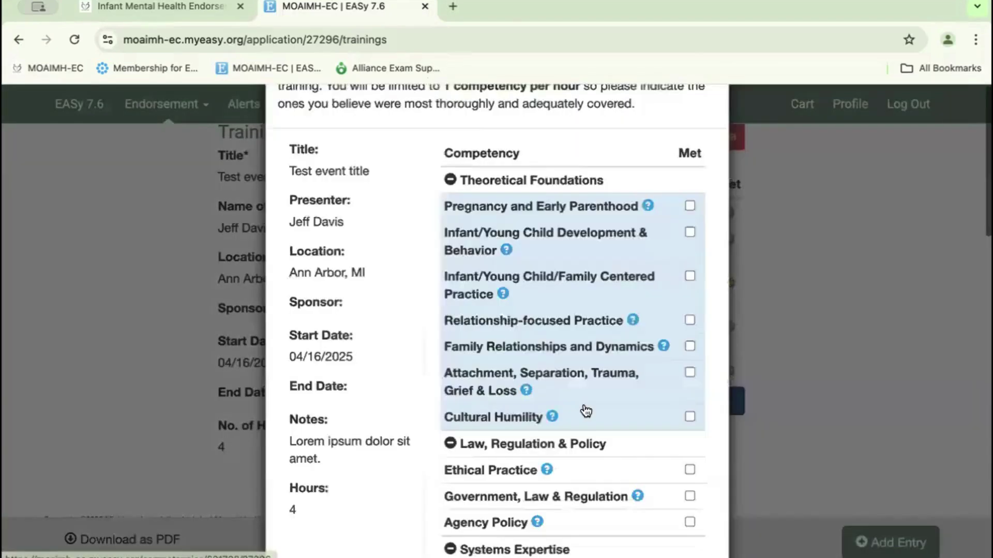
pyautogui.scroll(-2, 517, 362)
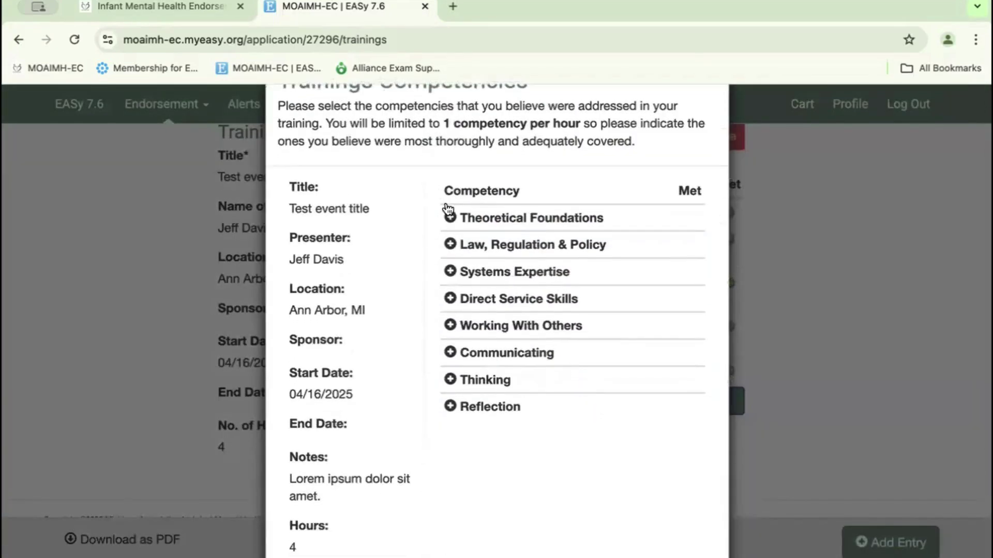
pyautogui.scroll(2, 362, 178)
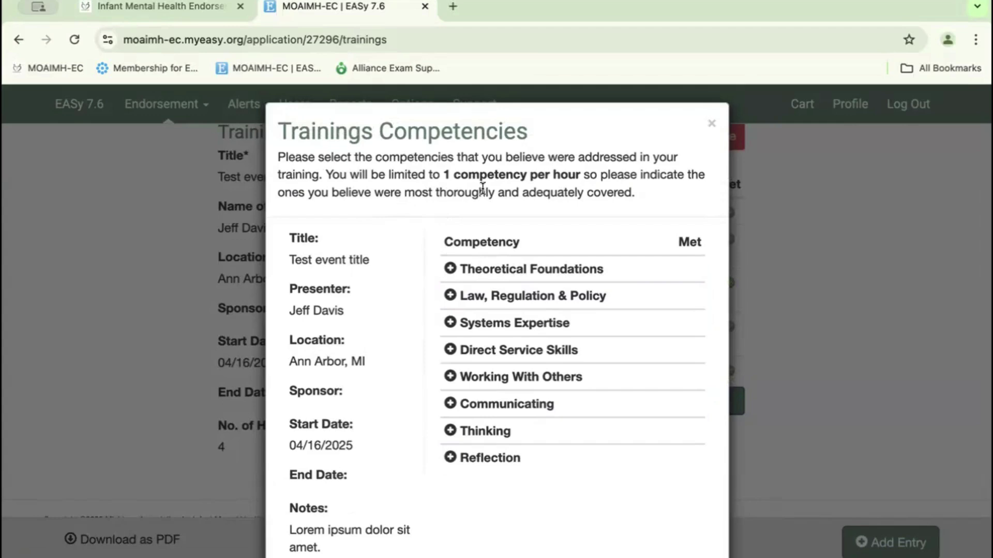
# Expand the Theoretical Foundations, Law, Regulation & Policy, Systems Expertise and Direct Service Skills groups in the training's competency list.
pyautogui.click(451, 268)
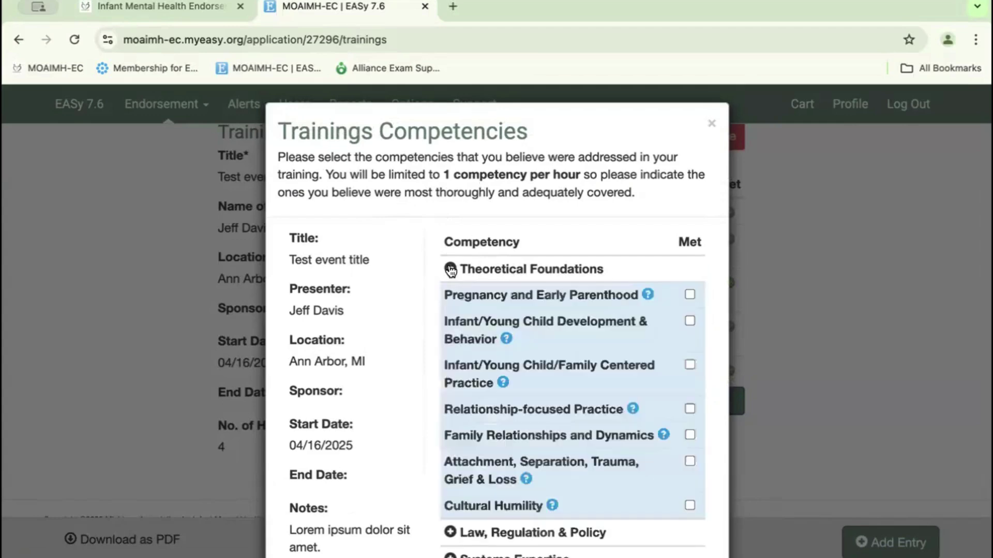
pyautogui.scroll(-2, 542, 431)
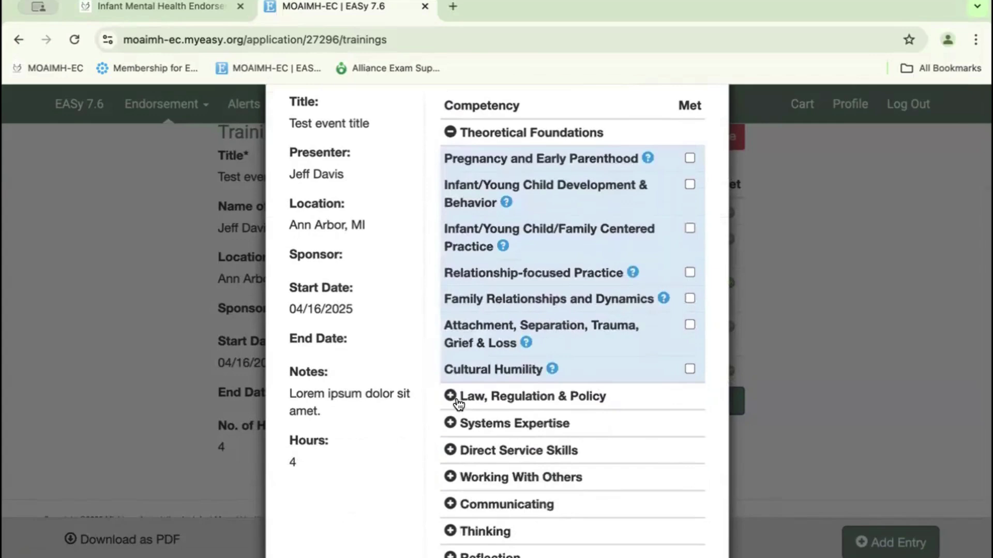
pyautogui.click(450, 396)
pyautogui.click(450, 502)
pyautogui.scroll(-2, 449, 520)
pyautogui.scroll(-2, 450, 519)
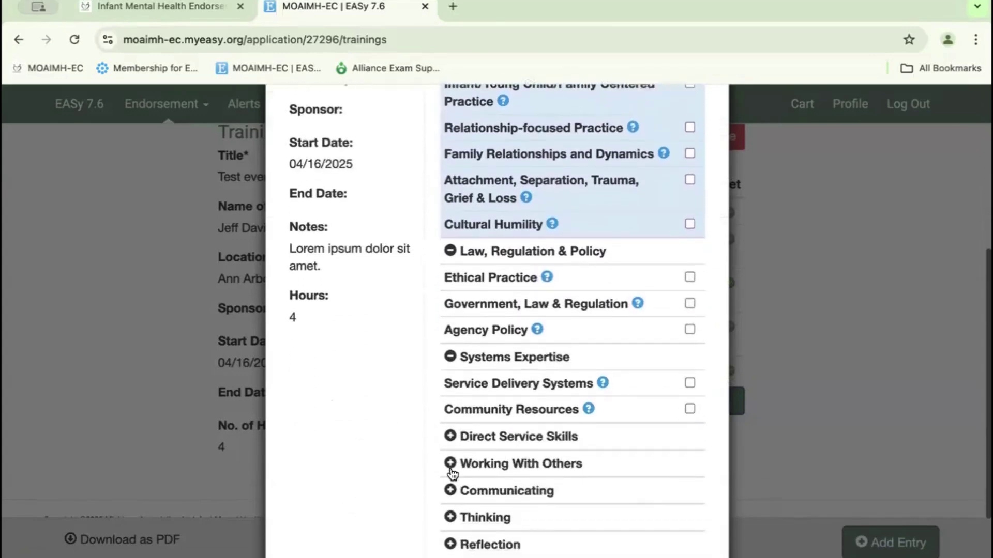
pyautogui.click(450, 436)
pyautogui.scroll(-1, 450, 454)
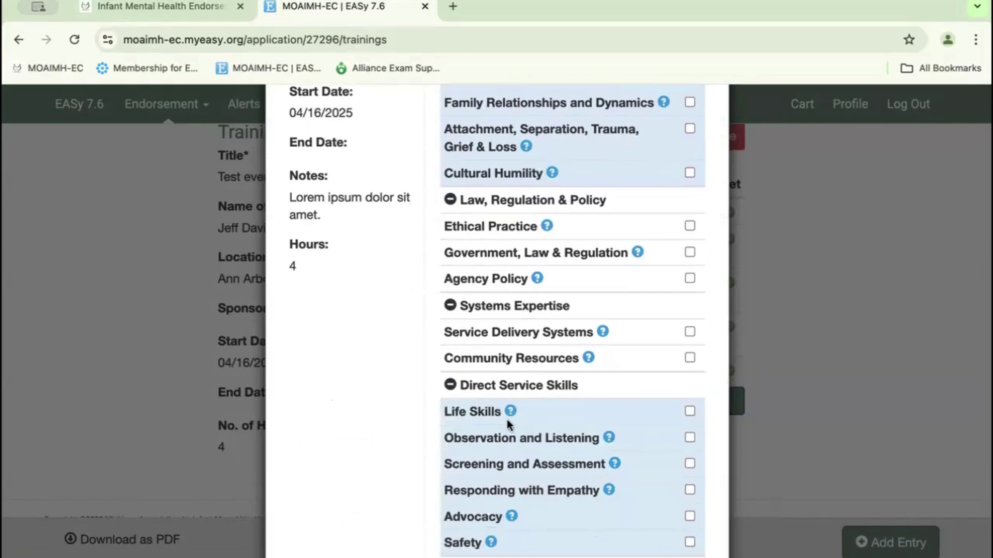
# Mark all six Direct Service Skills competencies, from Life Skills to Safety, as met and try to save them.
pyautogui.scroll(5, 506, 424)
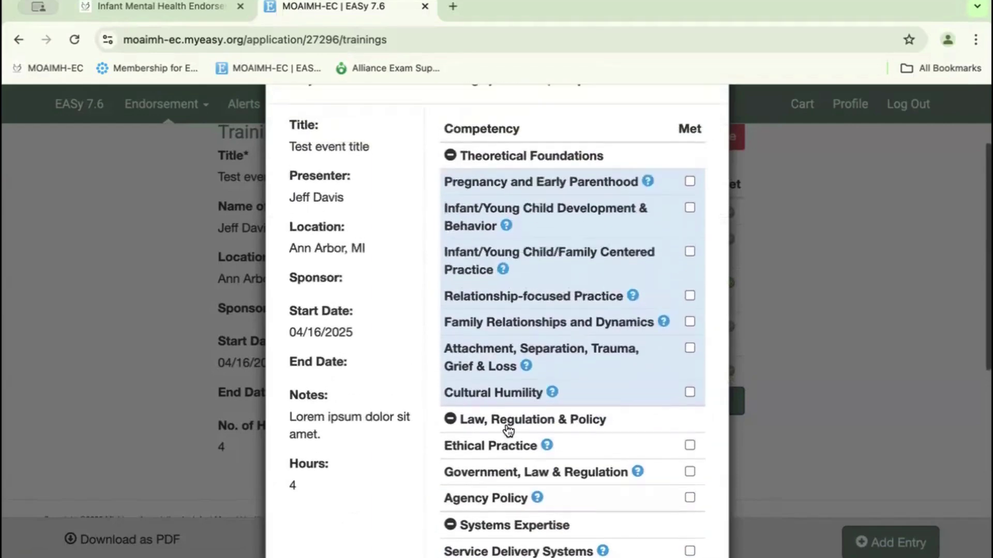
pyautogui.scroll(1, 509, 430)
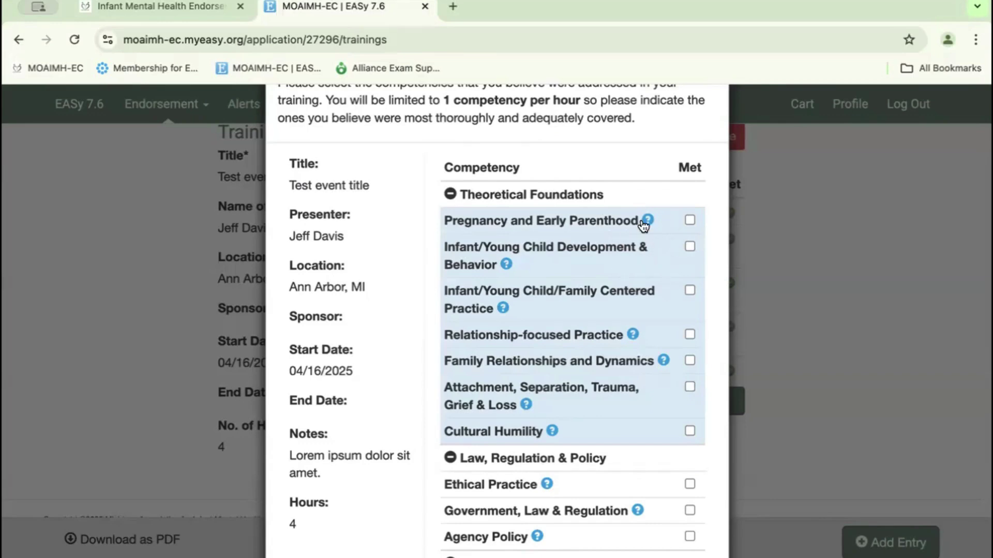
pyautogui.scroll(-8, 644, 226)
pyautogui.click(689, 264)
pyautogui.click(690, 291)
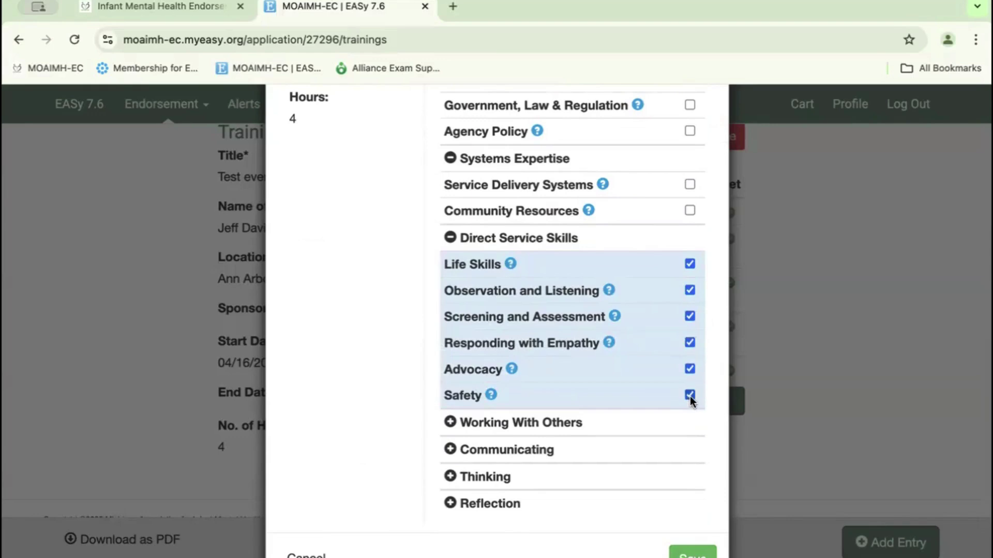
pyautogui.scroll(-2, 691, 401)
pyautogui.click(703, 516)
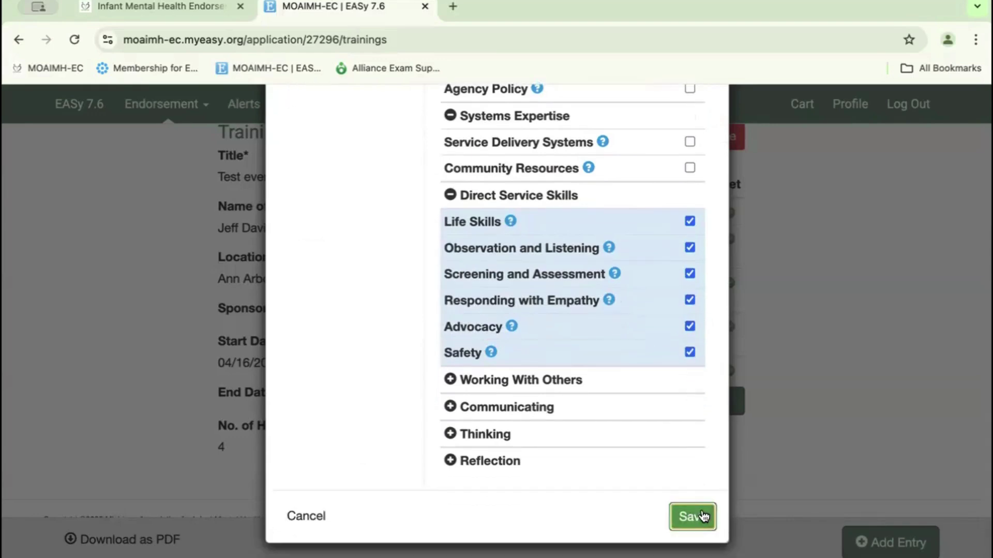
# Clear the Safety competency, save the training's competencies and return to the Trainings tips and entries.
pyautogui.scroll(4, 671, 349)
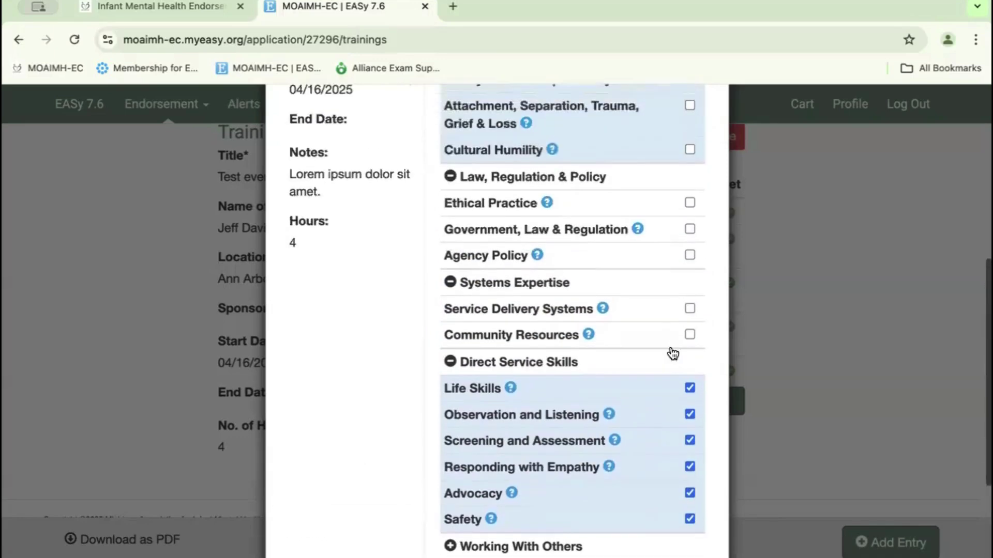
pyautogui.scroll(-2, 672, 350)
pyautogui.scroll(-2, 678, 443)
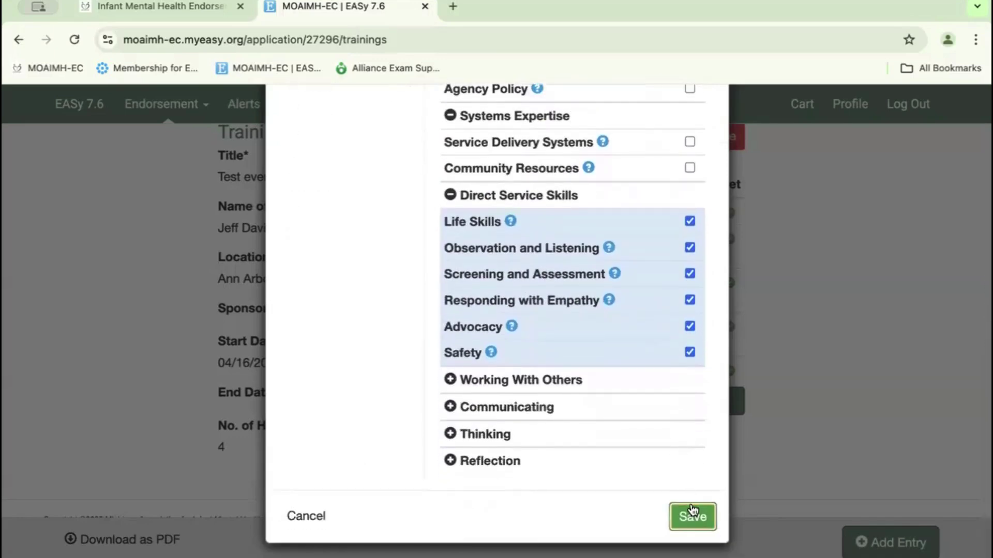
pyautogui.scroll(2, 653, 244)
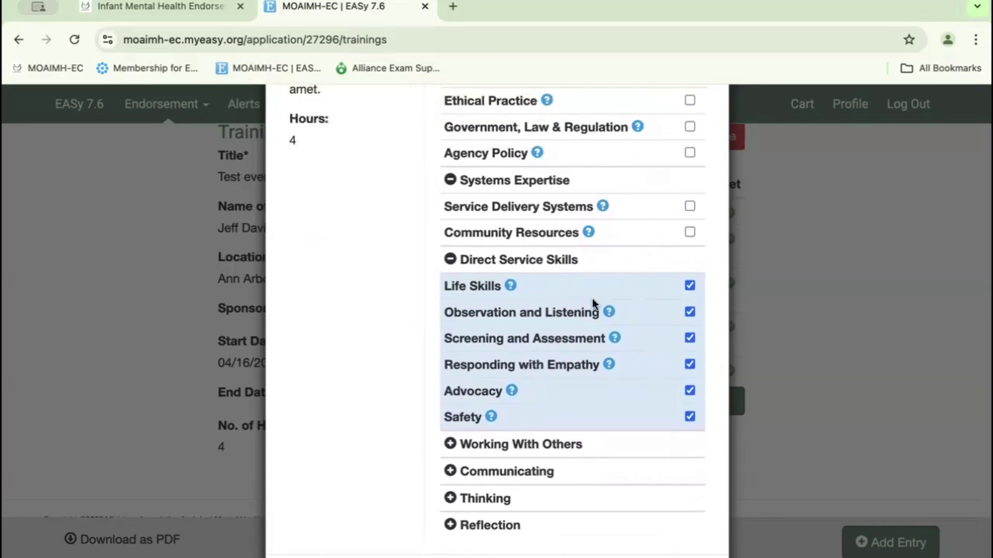
pyautogui.click(689, 416)
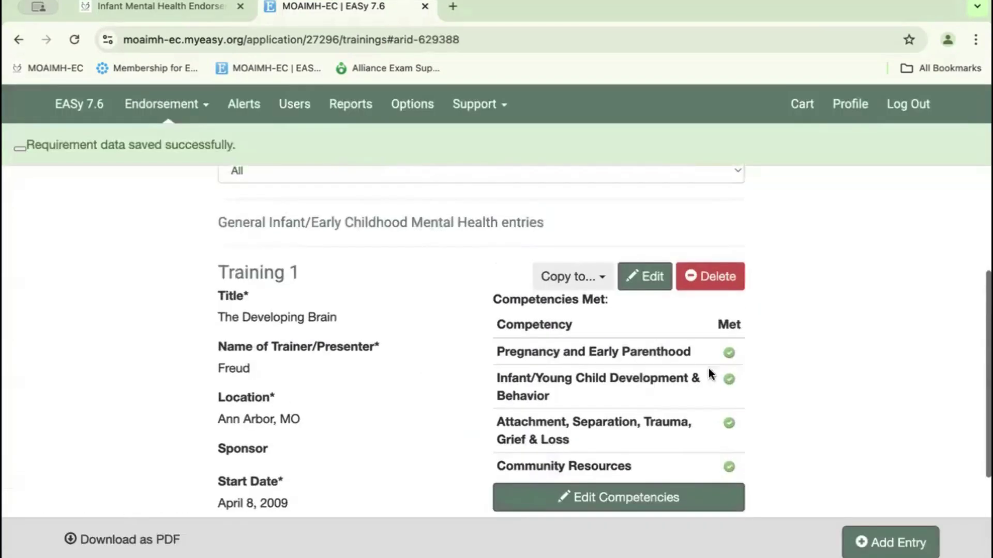
pyautogui.scroll(9, 705, 385)
pyautogui.scroll(-3, 248, 468)
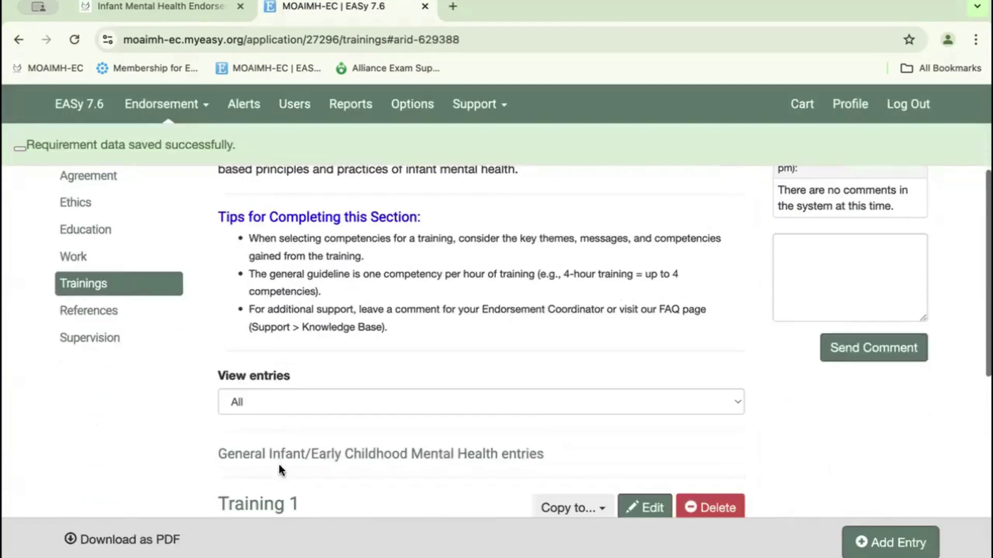
# Open the References section and review who must provide each of the three reference ratings.
pyautogui.click(76, 313)
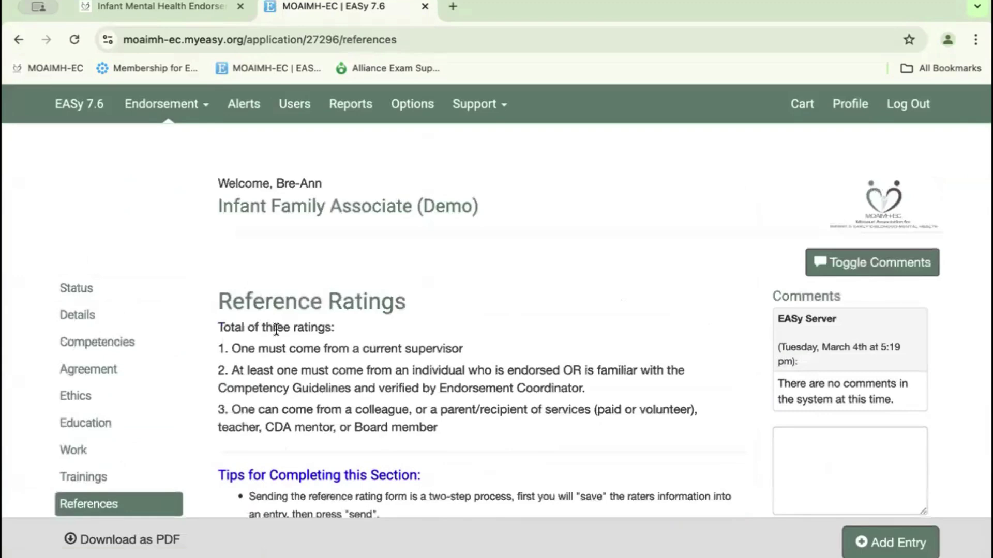
pyautogui.scroll(-1, 276, 329)
pyautogui.moveTo(217, 262); pyautogui.dragTo(404, 264)
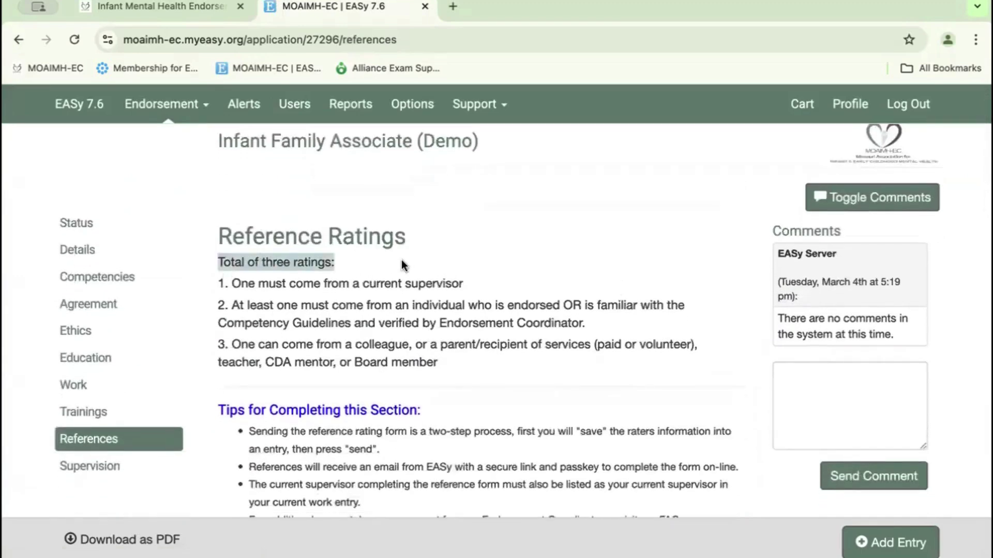
pyautogui.click(402, 278)
pyautogui.moveTo(228, 286); pyautogui.dragTo(479, 289)
pyautogui.click(480, 289)
pyautogui.moveTo(232, 305); pyautogui.dragTo(605, 326)
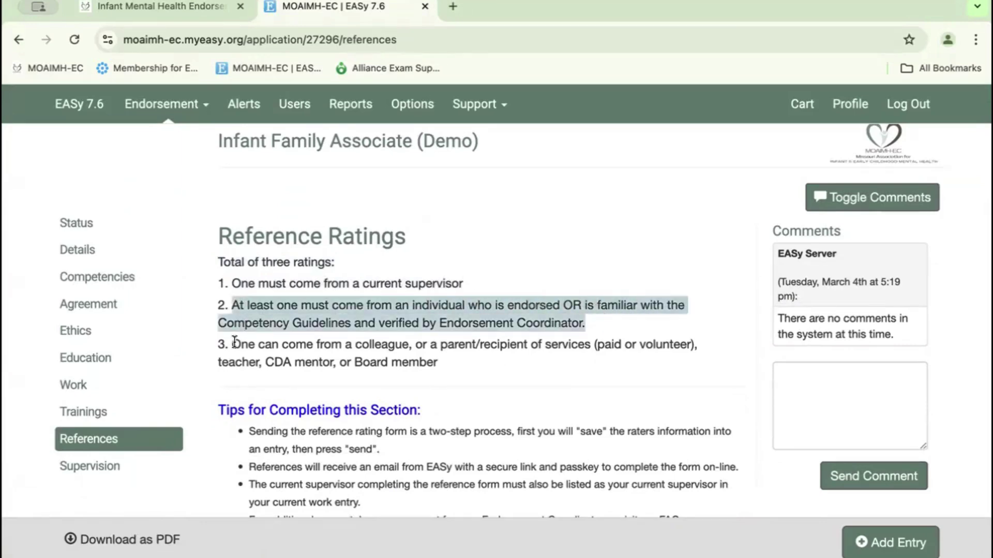
pyautogui.moveTo(234, 343); pyautogui.dragTo(439, 355)
pyautogui.click(453, 356)
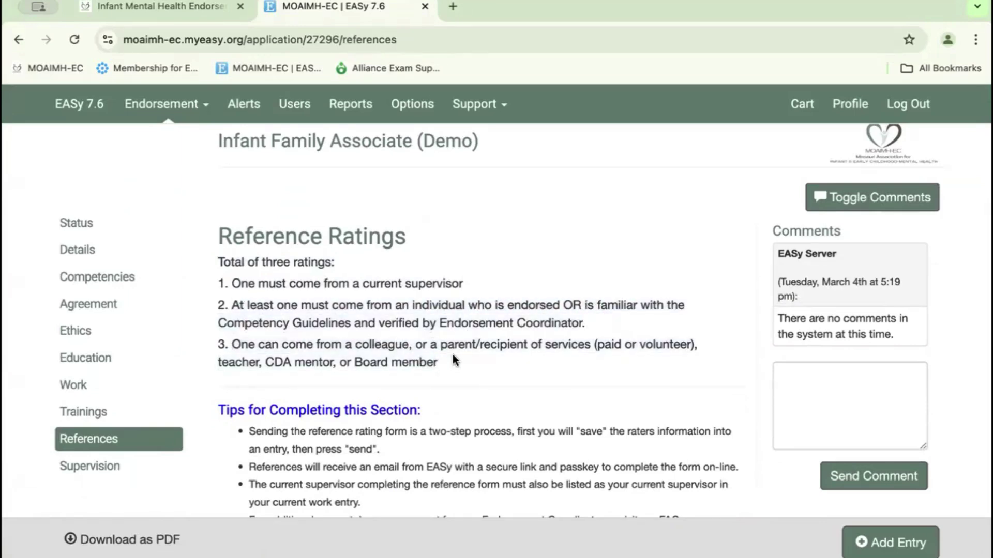
# Read the References completion tips, focusing on the two-step process of saving the rater's information and then sending the form.
pyautogui.scroll(-1, 453, 355)
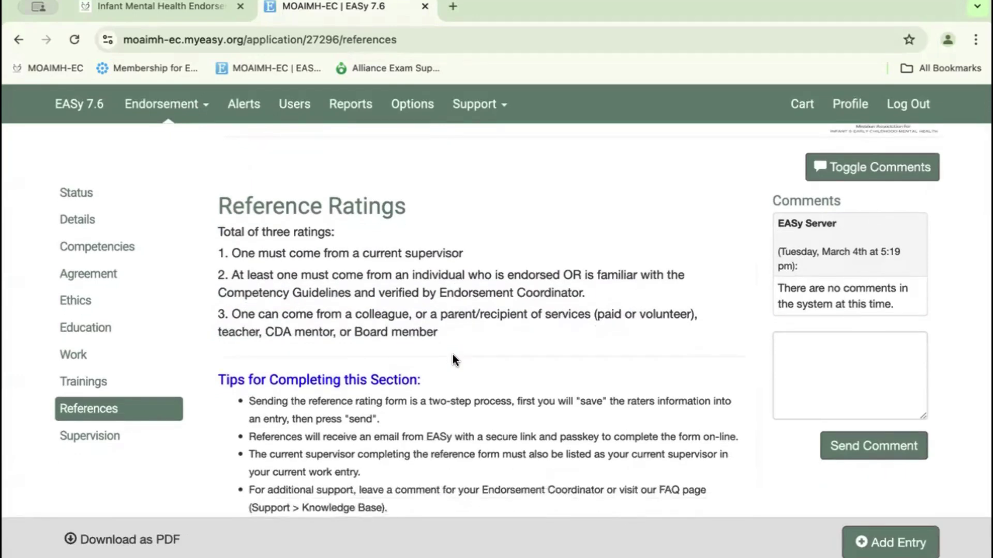
pyautogui.scroll(-2, 454, 359)
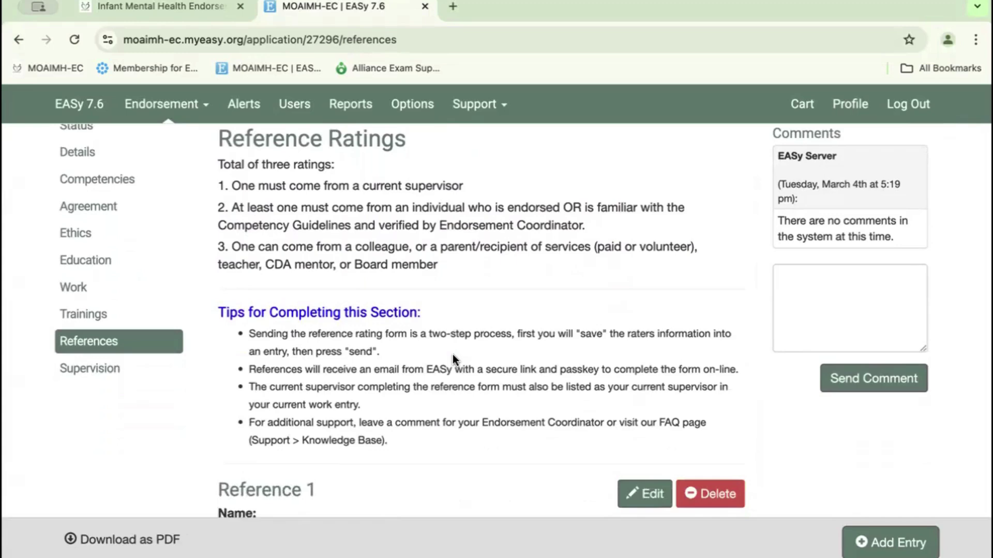
pyautogui.scroll(-1, 450, 354)
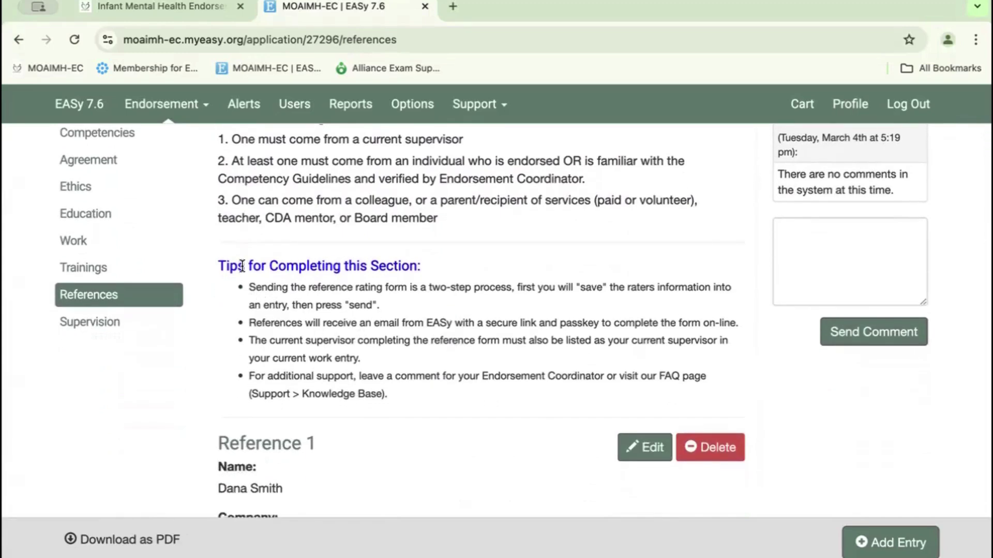
pyautogui.moveTo(241, 266); pyautogui.dragTo(465, 273)
pyautogui.click(308, 268)
pyautogui.moveTo(348, 305); pyautogui.dragTo(374, 304)
pyautogui.click(374, 305)
# Look through the reference entries, including their contact fields, waiver and rating request, and return to the Reference Ratings instructions.
pyautogui.scroll(-5, 375, 304)
pyautogui.scroll(-3, 373, 303)
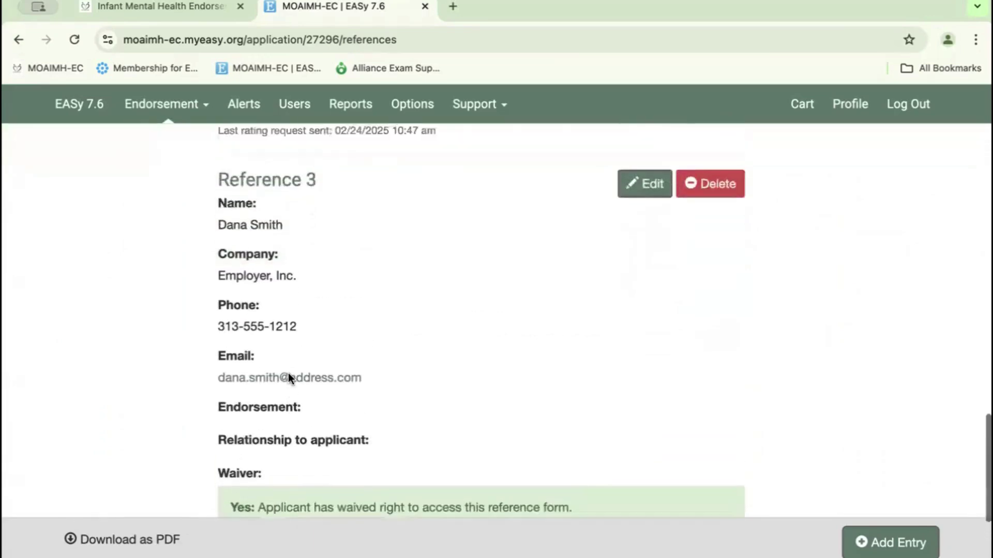
pyautogui.scroll(3, 288, 374)
pyautogui.scroll(20, 288, 373)
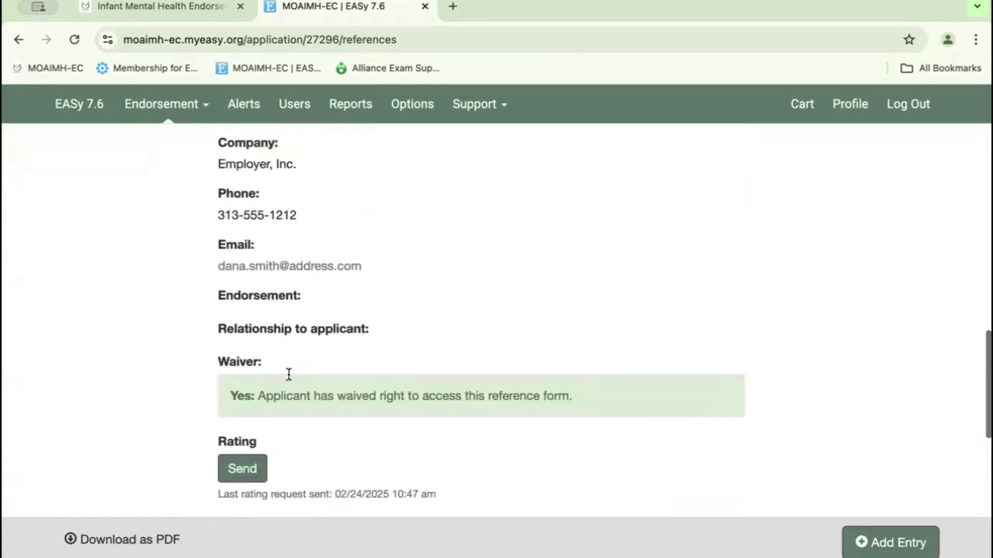
pyautogui.scroll(-3, 206, 442)
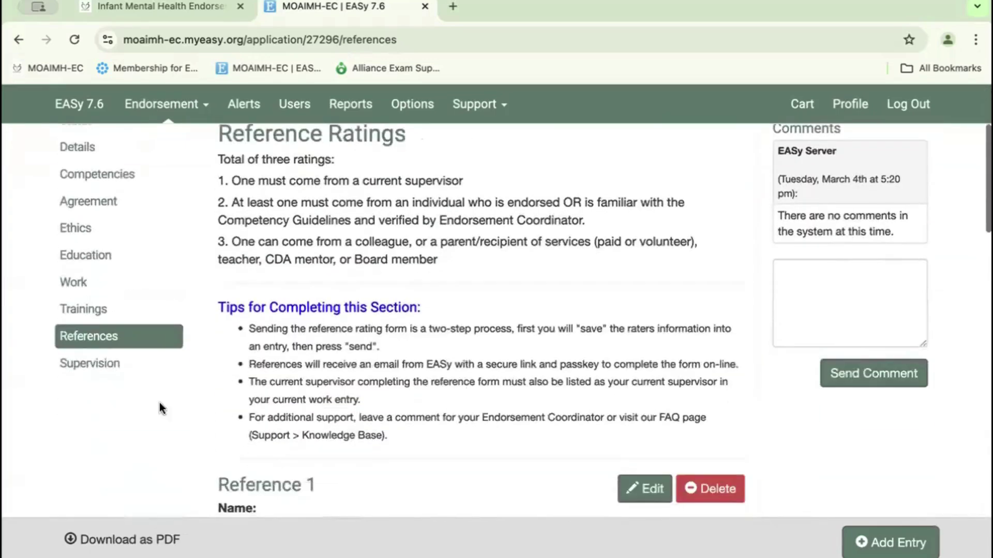
# Open the Supervision section and review the reflective supervision recommendation for Infant Family Associate applicants.
pyautogui.click(88, 361)
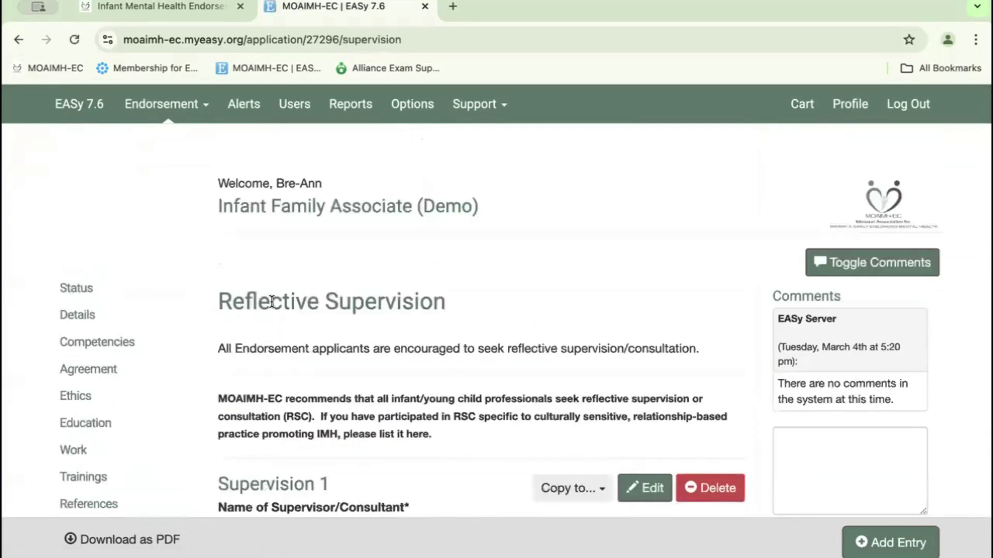
pyautogui.scroll(-1, 207, 360)
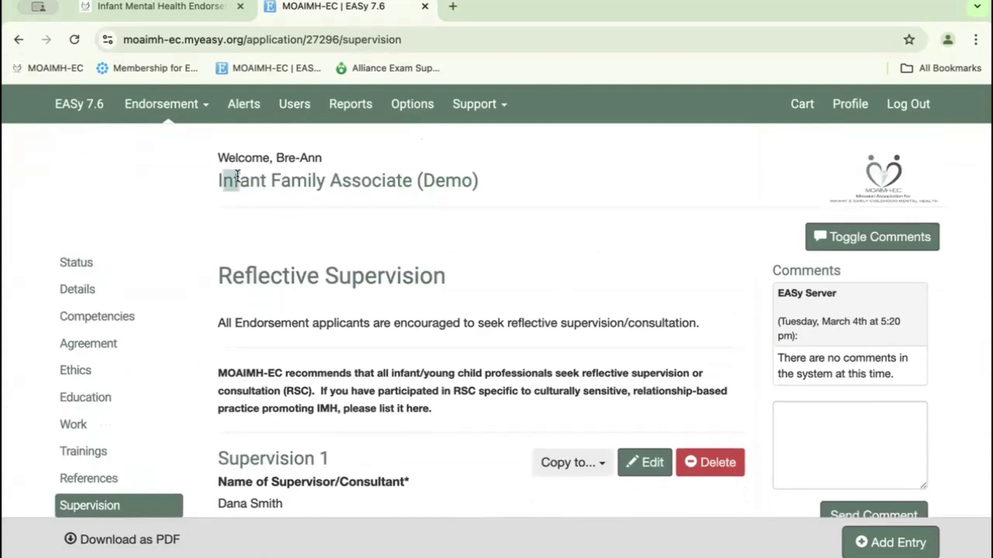
pyautogui.moveTo(225, 176); pyautogui.dragTo(499, 185)
pyautogui.click(496, 182)
pyautogui.scroll(-2, 248, 318)
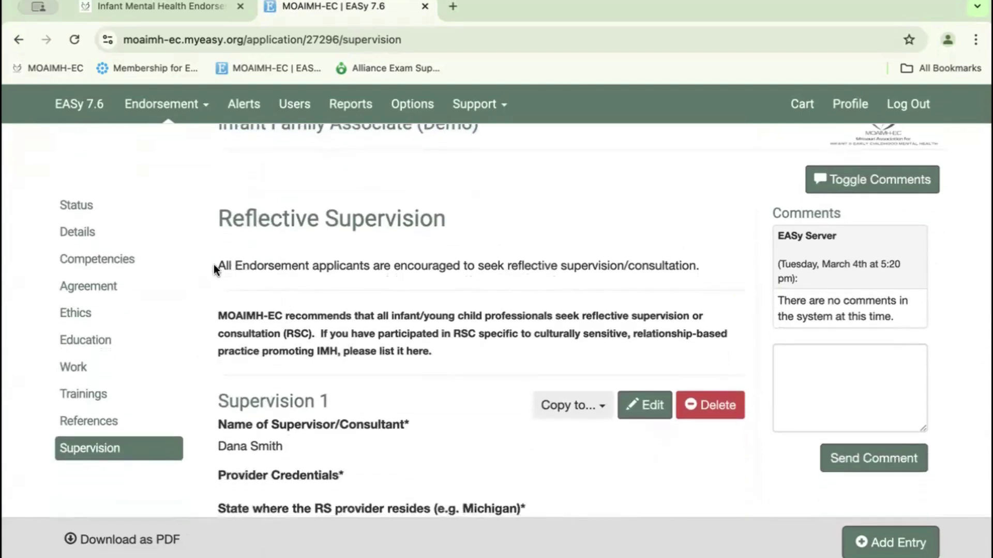
pyautogui.moveTo(216, 315); pyautogui.dragTo(423, 375)
pyautogui.click(442, 375)
# Examine the Supervision 1 entry's fields, from the supervisor and provider credentials to the dates and total hours.
pyautogui.scroll(-3, 442, 374)
pyautogui.scroll(-1, 442, 377)
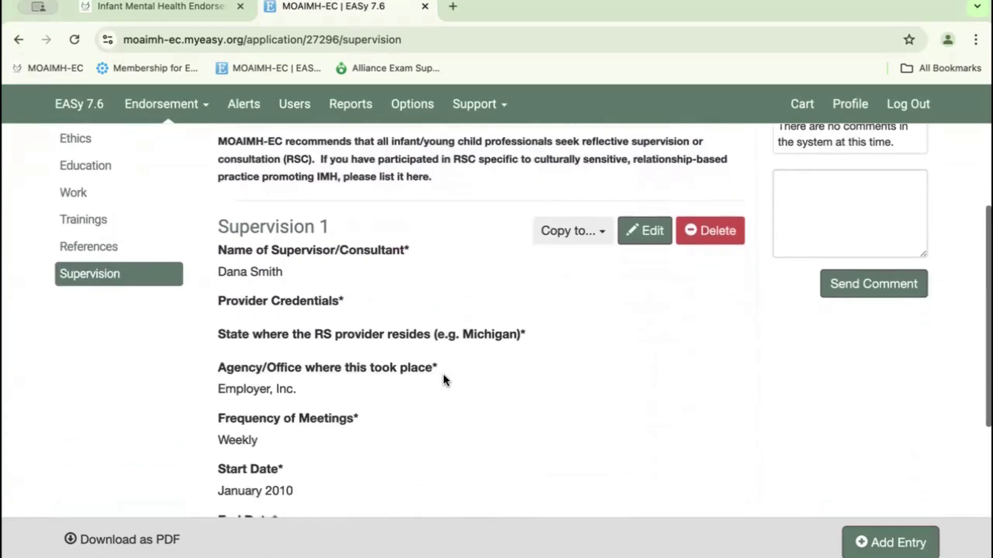
pyautogui.moveTo(305, 181); pyautogui.dragTo(305, 426)
pyautogui.click(305, 426)
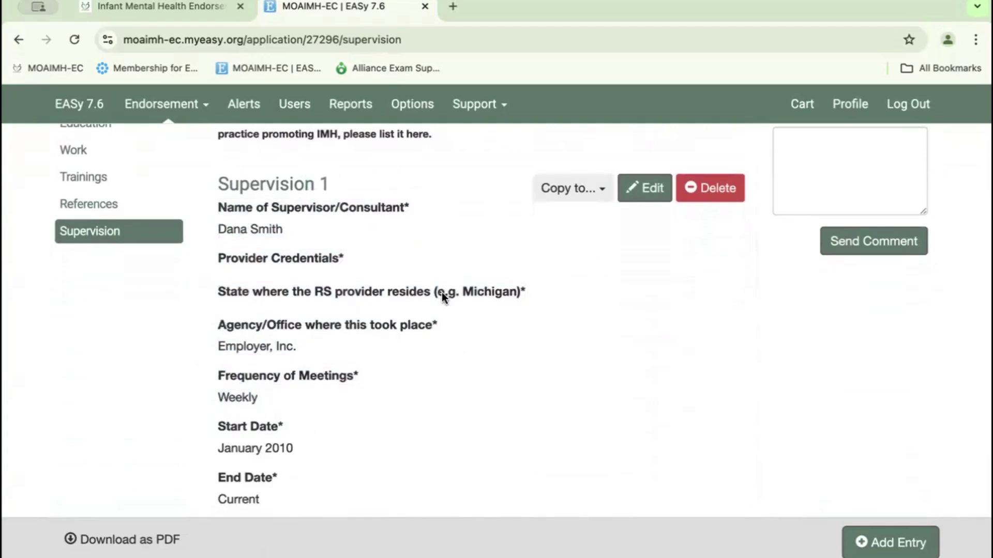
pyautogui.scroll(-4, 442, 295)
pyautogui.scroll(4, 442, 295)
pyautogui.scroll(-1, 442, 297)
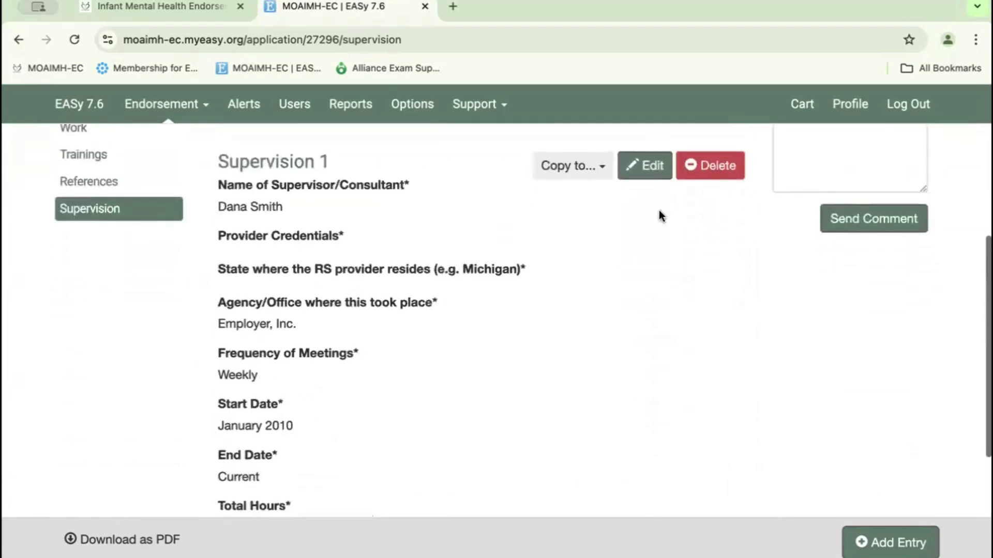
# Open a blank supervision entry, inspect the Provider Credentials options and the remaining fields, and cancel it without saving.
pyautogui.click(868, 541)
pyautogui.scroll(-1, 495, 371)
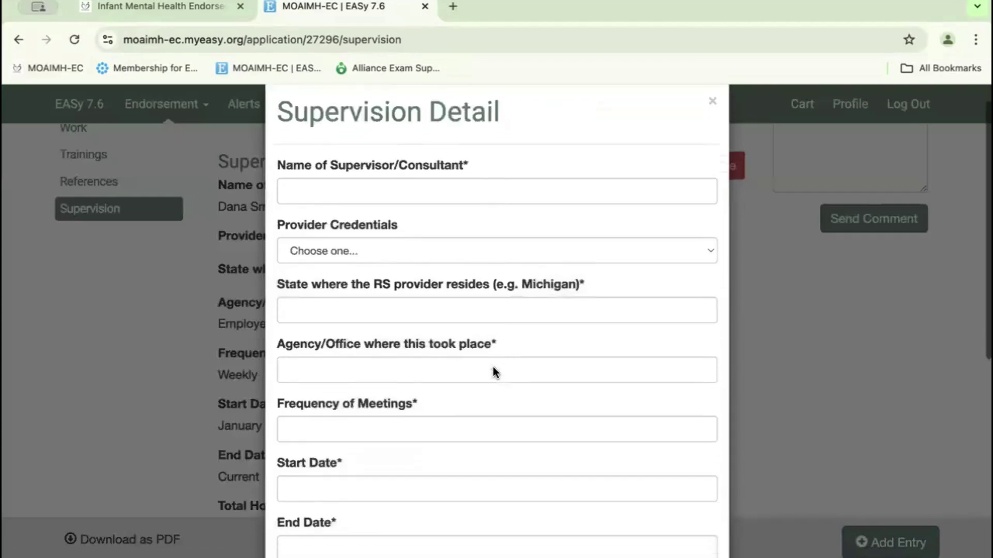
pyautogui.click(566, 227)
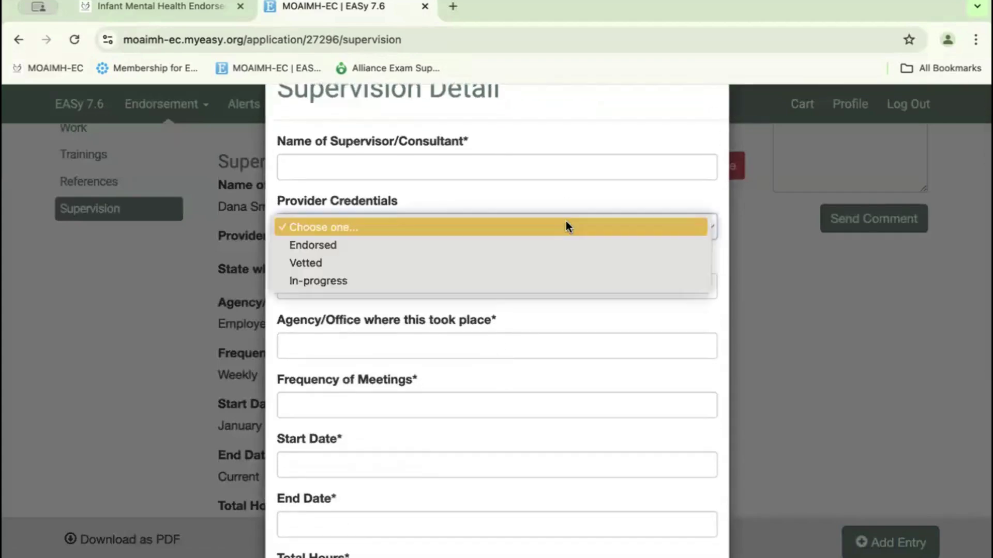
pyautogui.click(566, 226)
pyautogui.scroll(-6, 566, 223)
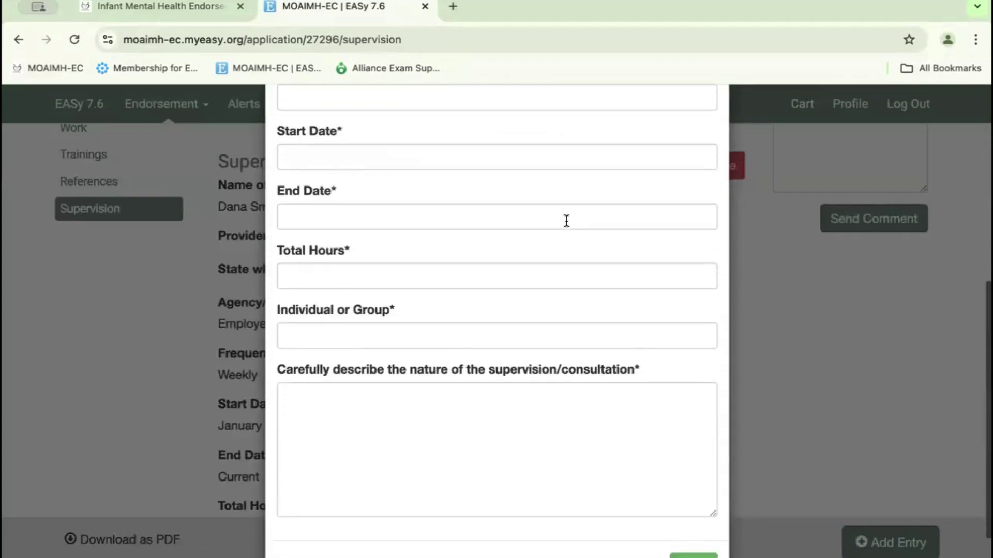
pyautogui.scroll(-1, 566, 221)
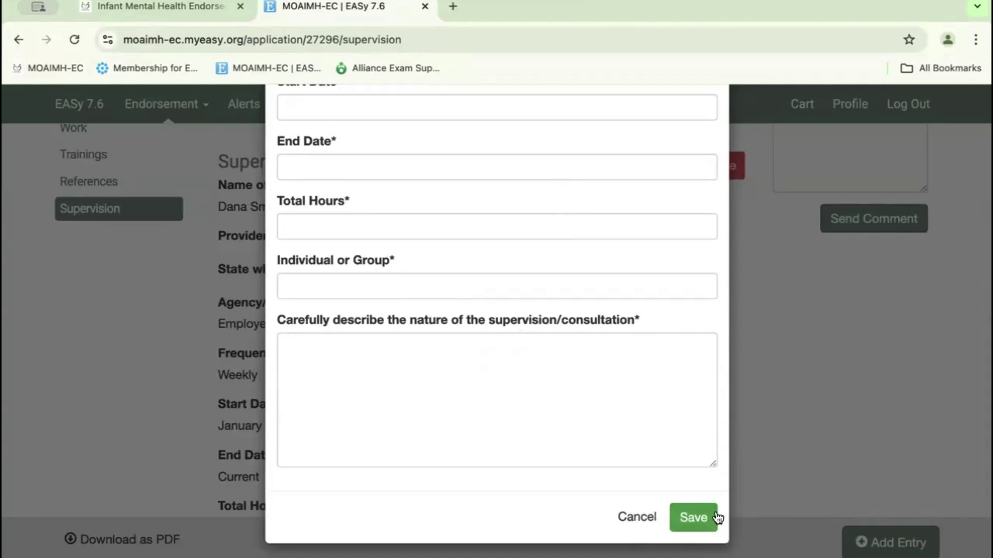
pyautogui.click(638, 517)
# Open the application's Status page and review its purpose, the section statuses and the missing items note.
pyautogui.scroll(5, 544, 364)
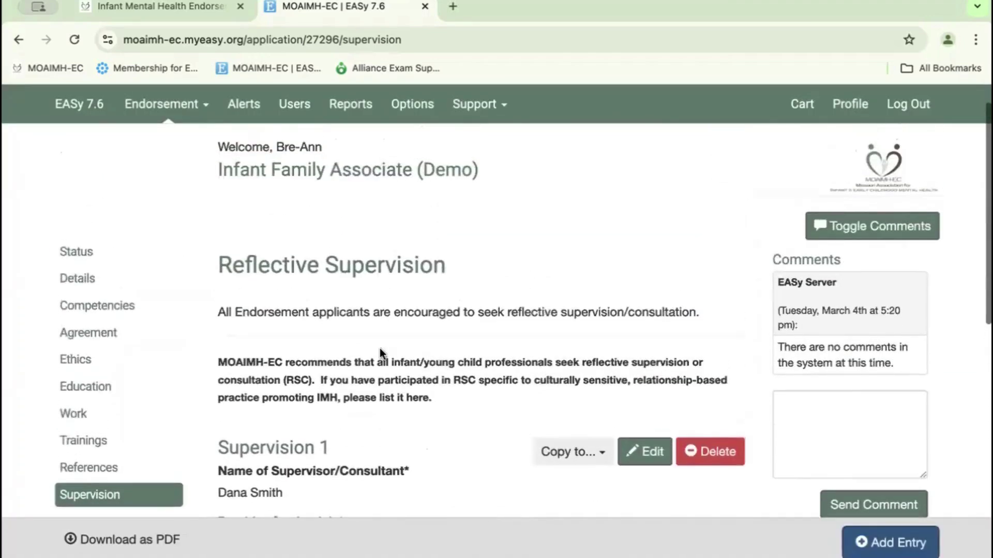
pyautogui.click(107, 250)
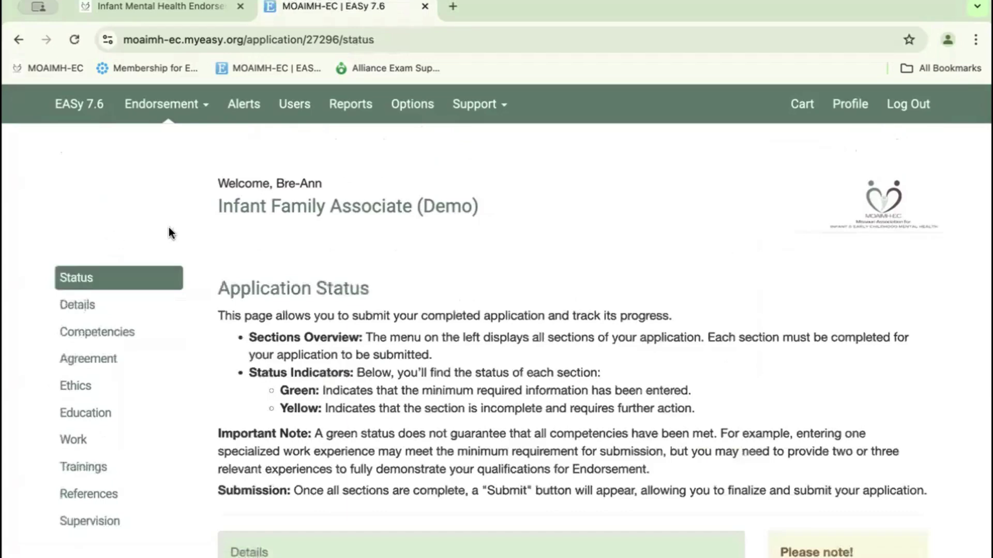
pyautogui.scroll(-3, 325, 304)
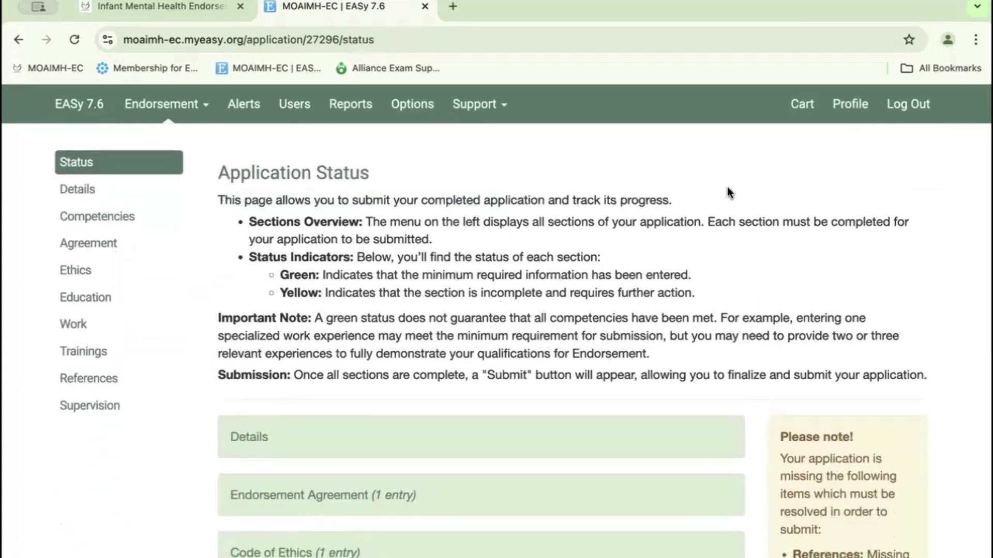
pyautogui.tripleClick(711, 200)
pyautogui.click(709, 199)
pyautogui.scroll(1, 70, 184)
pyautogui.scroll(-6, 555, 261)
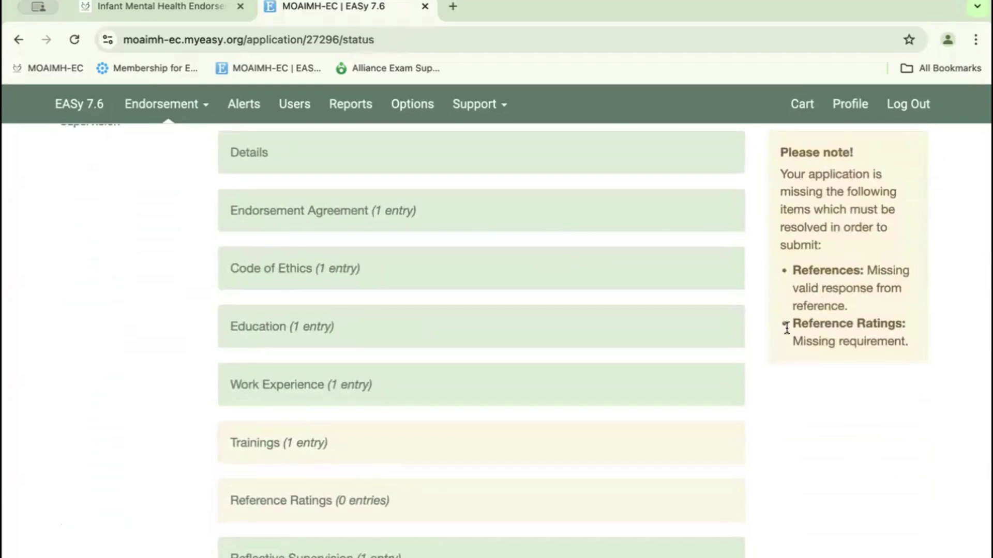
pyautogui.scroll(2, 568, 330)
pyautogui.scroll(-3, 568, 330)
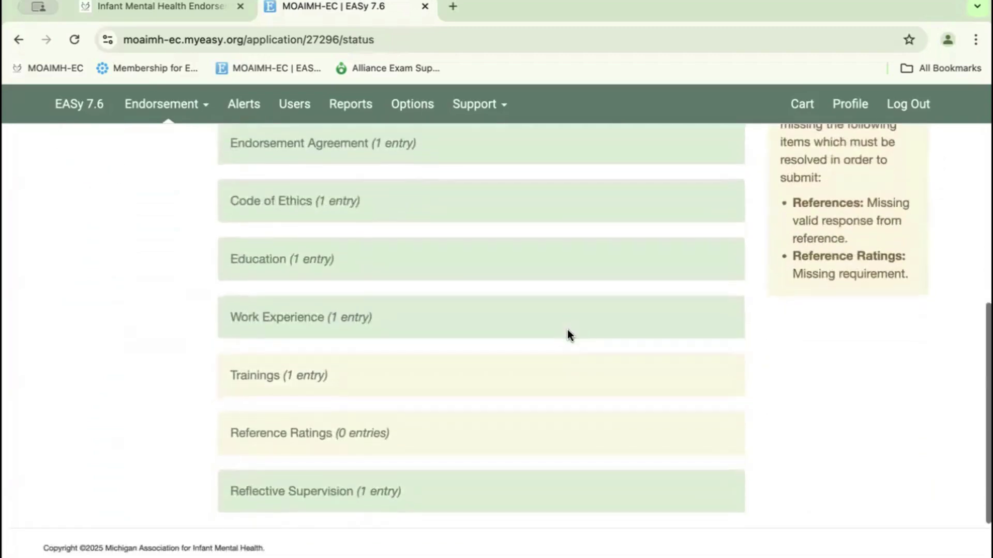
# Read the Important Note on what a green status means for competencies and the minimum requirement for submission.
pyautogui.scroll(4, 568, 335)
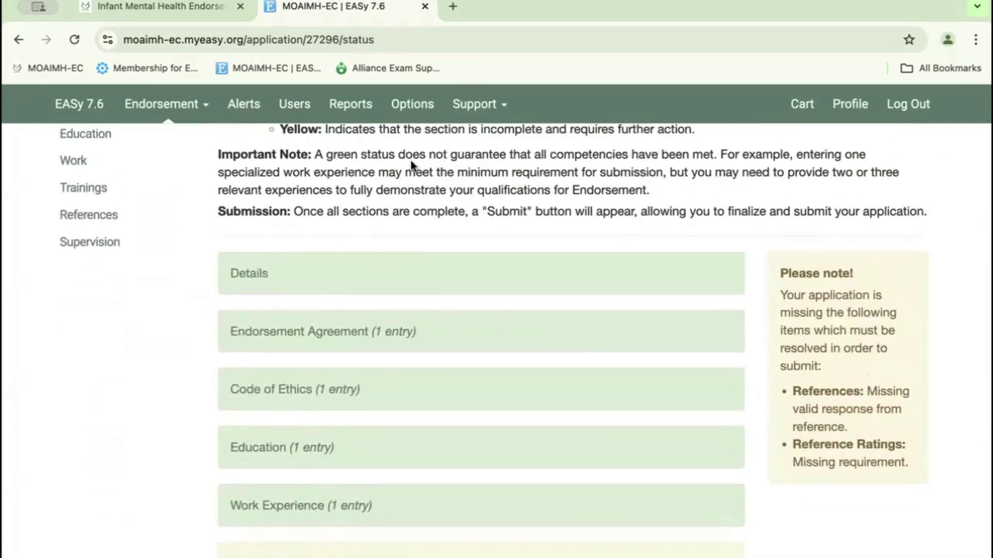
pyautogui.moveTo(533, 155); pyautogui.dragTo(713, 151)
pyautogui.click(711, 151)
pyautogui.moveTo(306, 181); pyautogui.dragTo(638, 172)
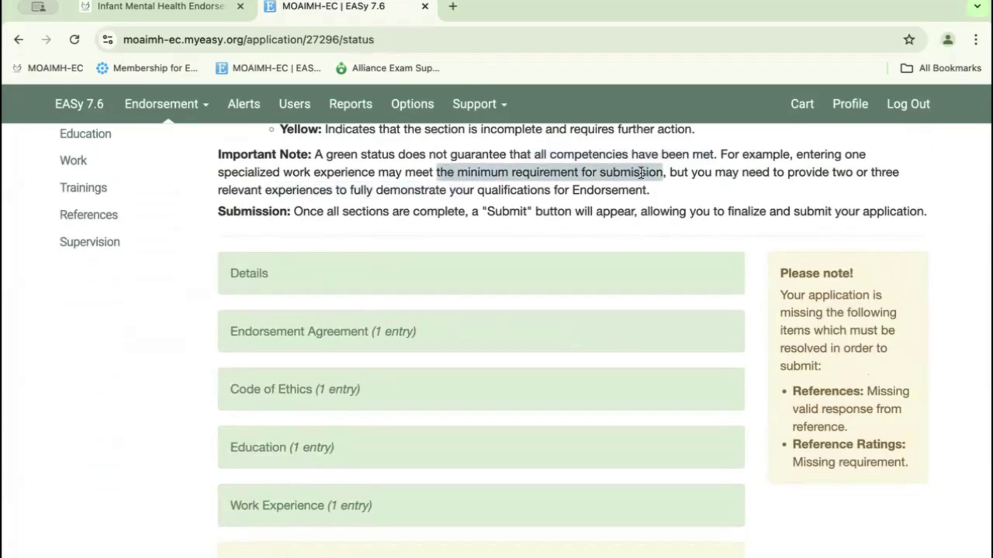
pyautogui.click(645, 173)
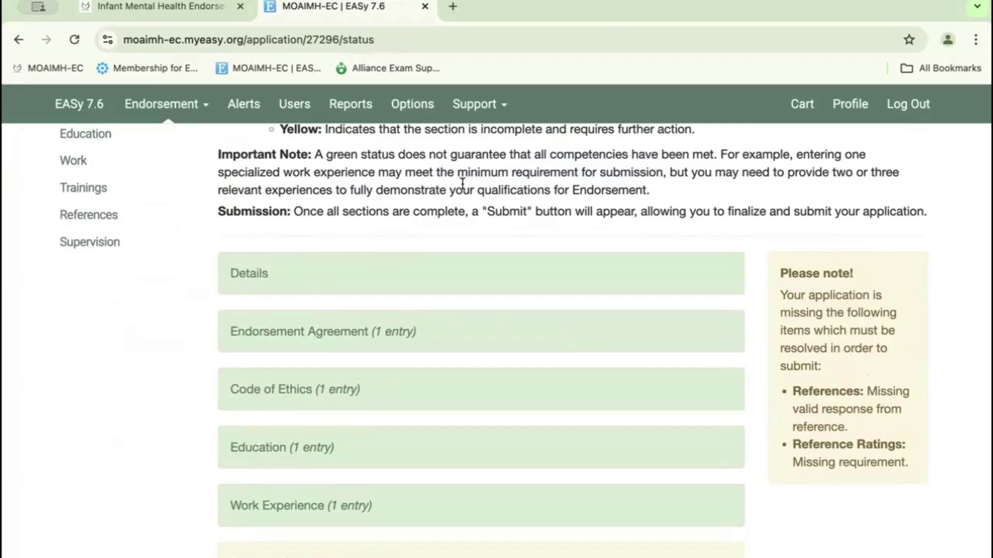
# Check the color status of every application section down to Reflective Supervision, and return to the Application Status overview.
pyautogui.scroll(-5, 494, 189)
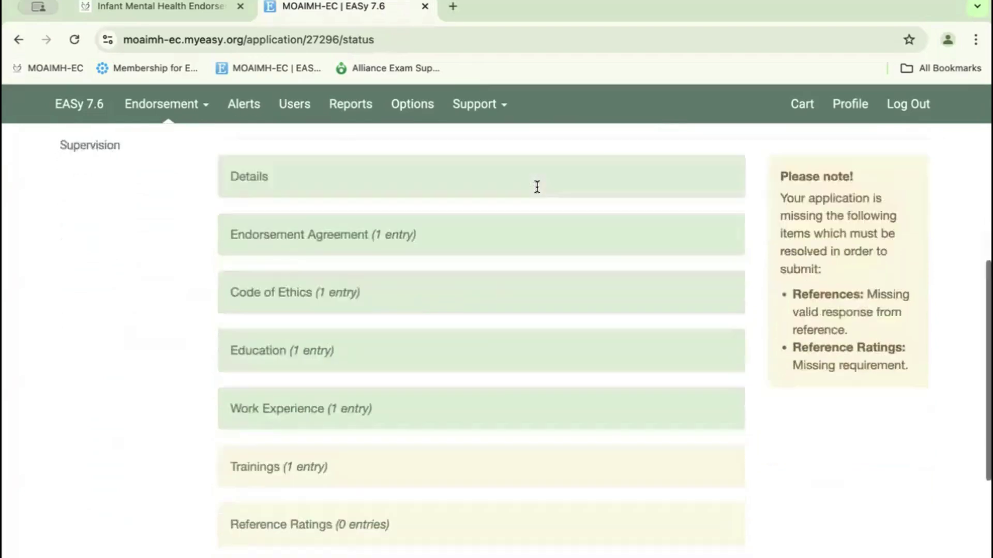
pyautogui.scroll(2, 536, 187)
pyautogui.scroll(-1, 536, 187)
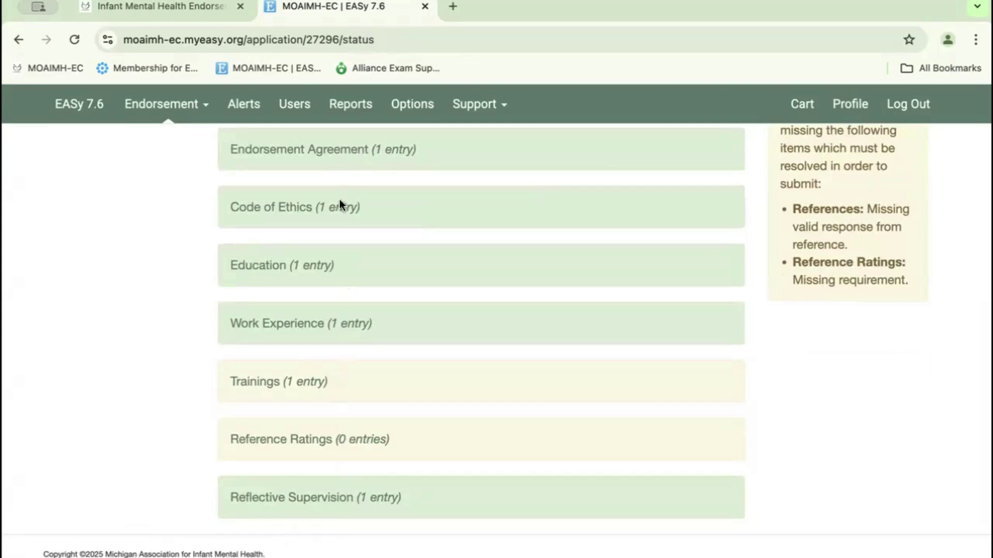
pyautogui.scroll(-1, 303, 516)
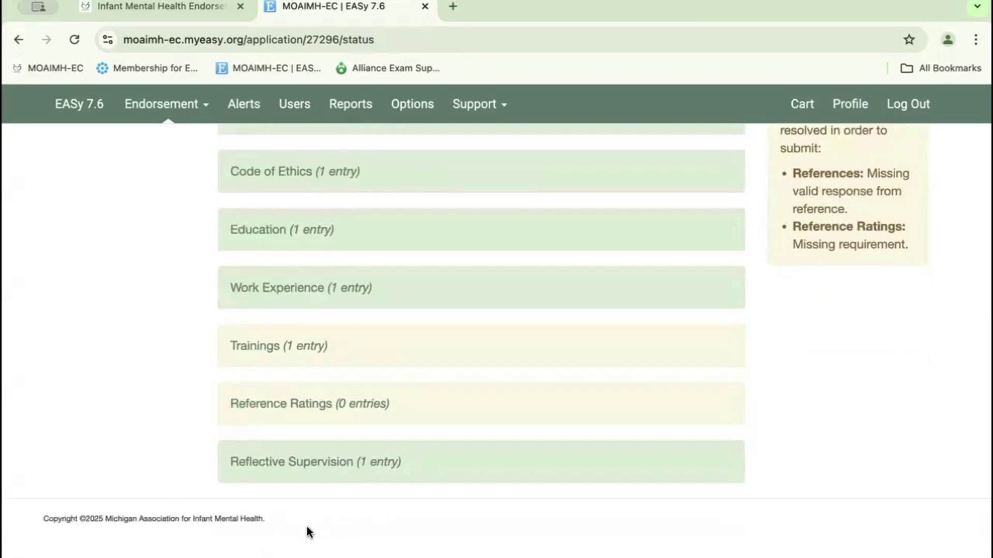
pyautogui.scroll(-2, 306, 532)
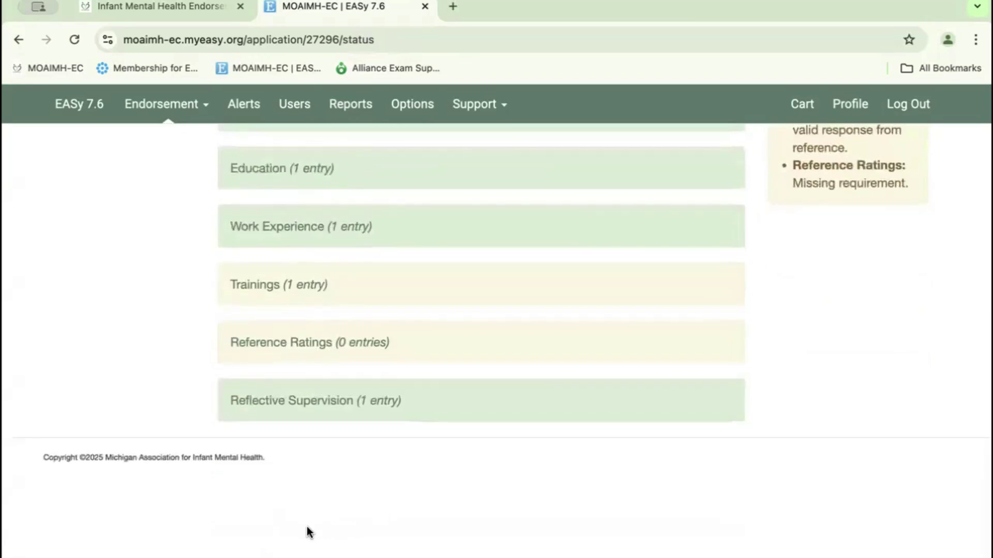
pyautogui.scroll(8, 306, 532)
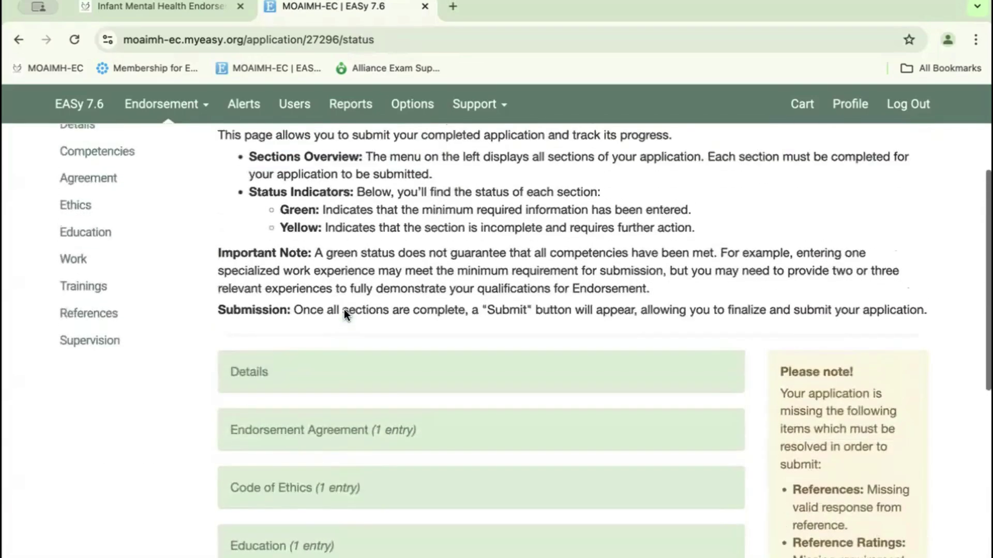
pyautogui.scroll(4, 344, 310)
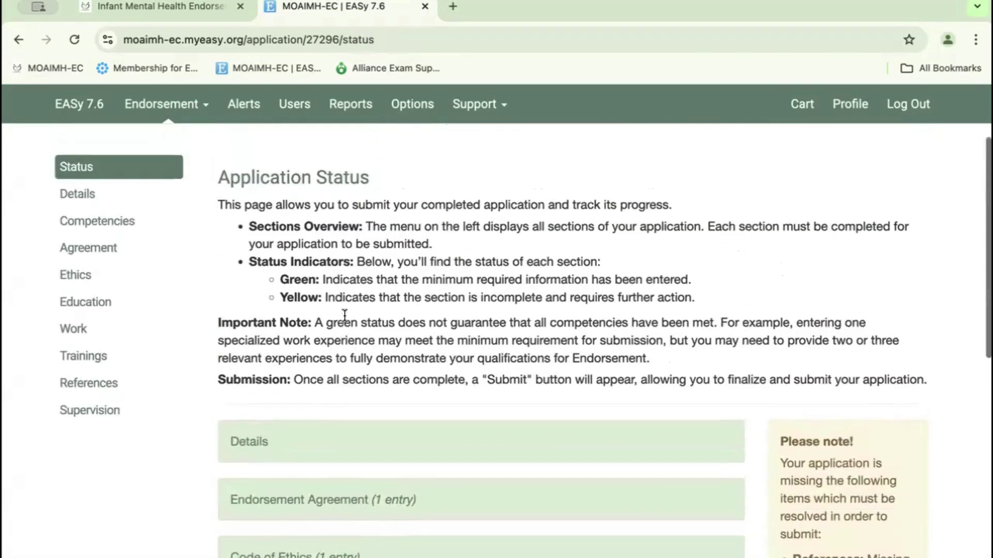
pyautogui.scroll(2, 344, 315)
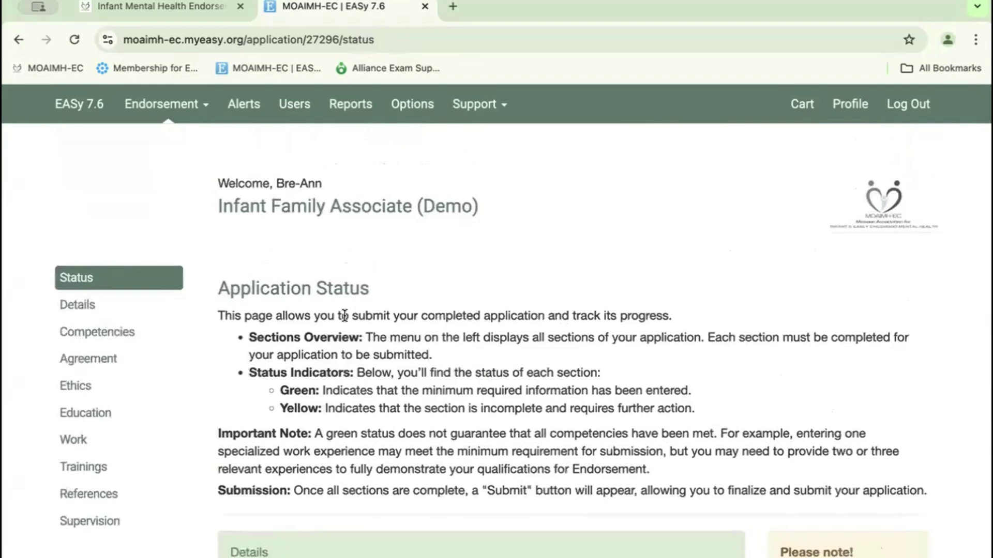